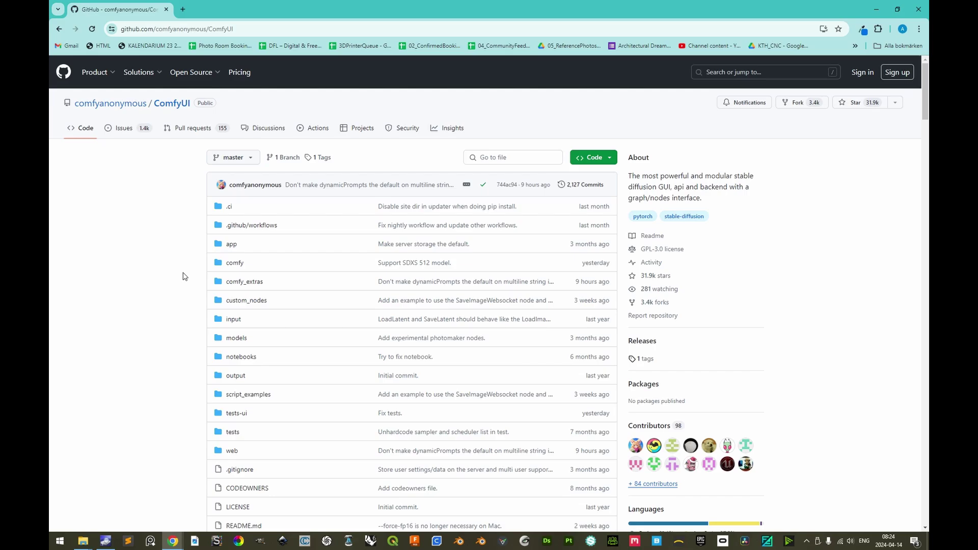
Scroll the ComfyUI README past Installing, GPU and Dependencies to the Manual Install section.
middle_click(166, 274)
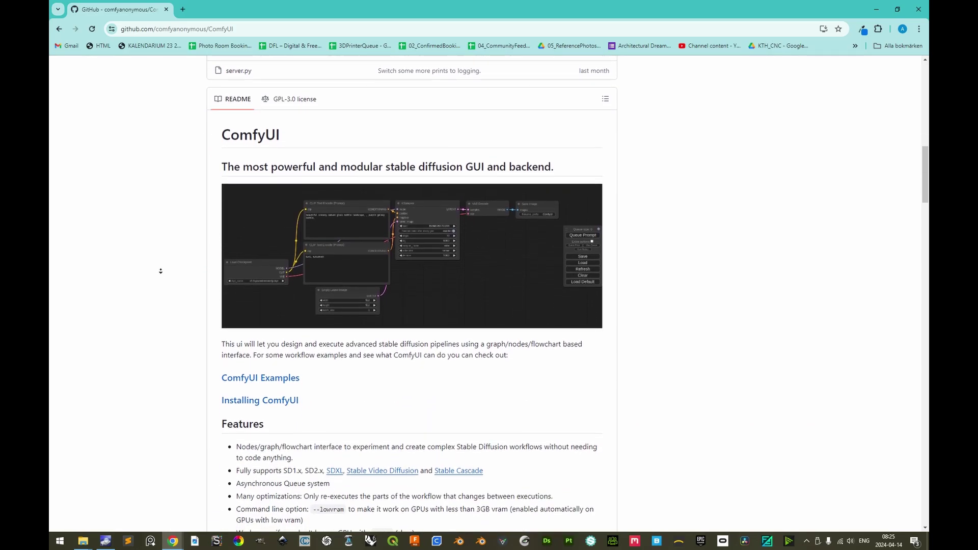
left_click(159, 273)
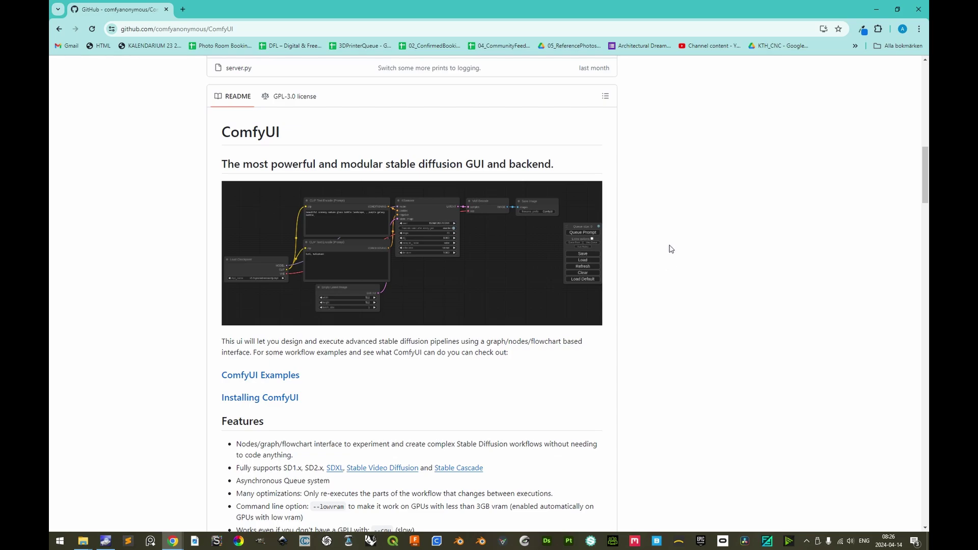
scroll(672, 249, "down", 1)
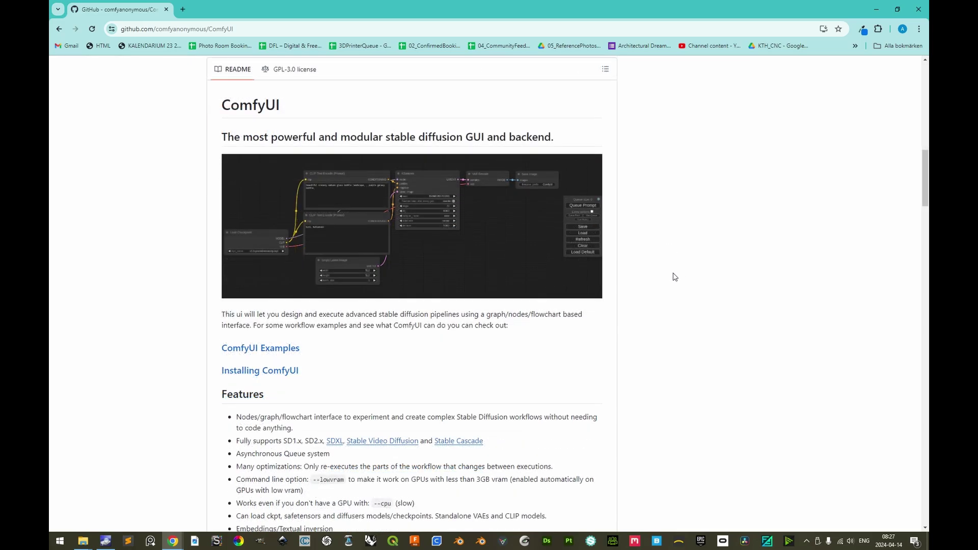
middle_click(673, 277)
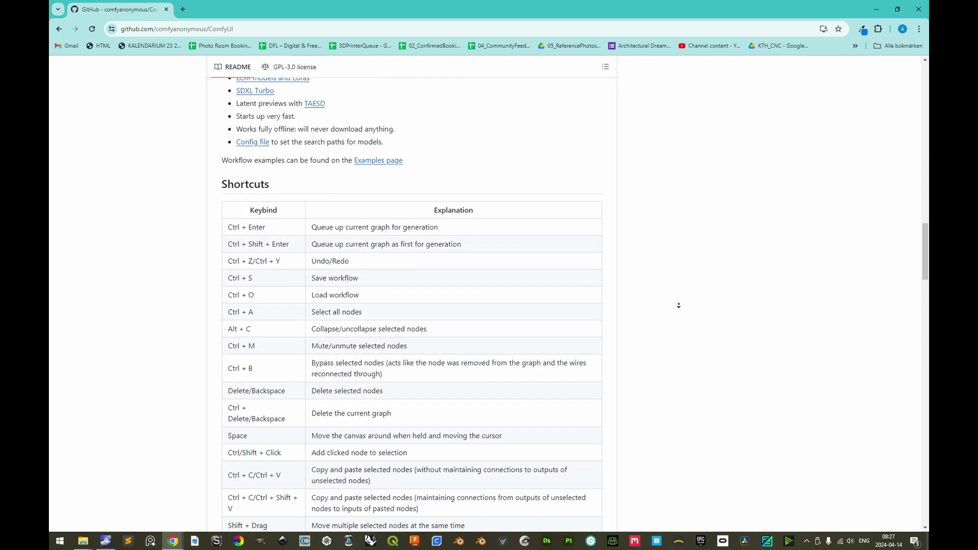
left_click(693, 299)
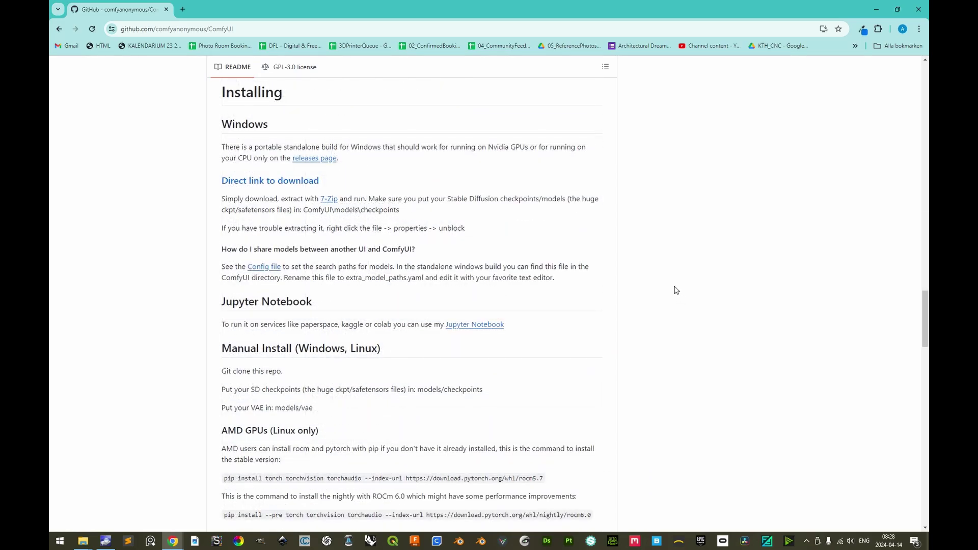
middle_click(673, 300)
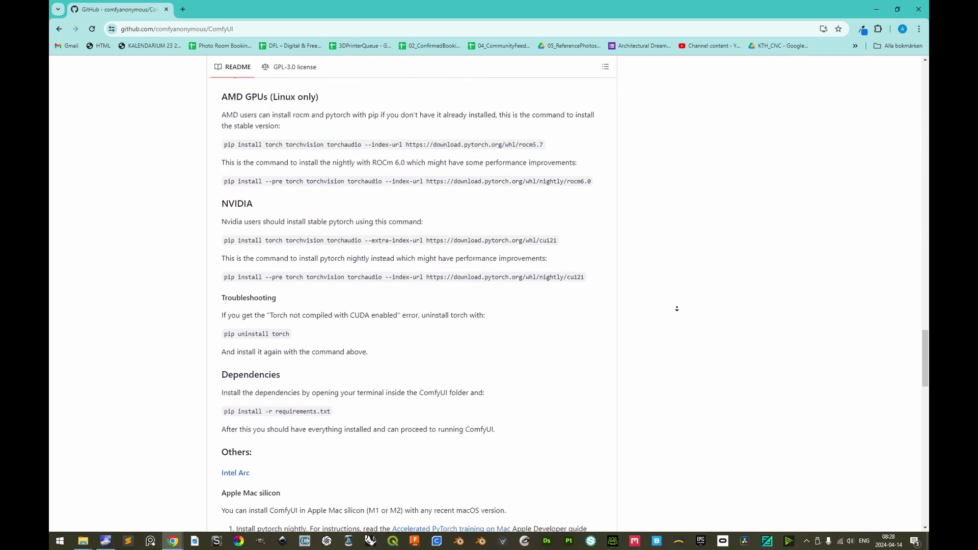
left_click(674, 308)
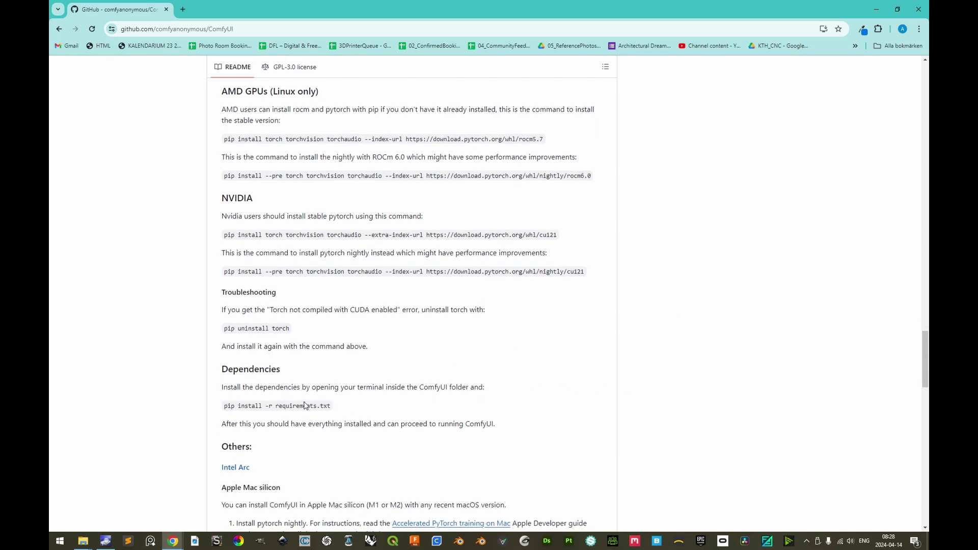
middle_click(642, 442)
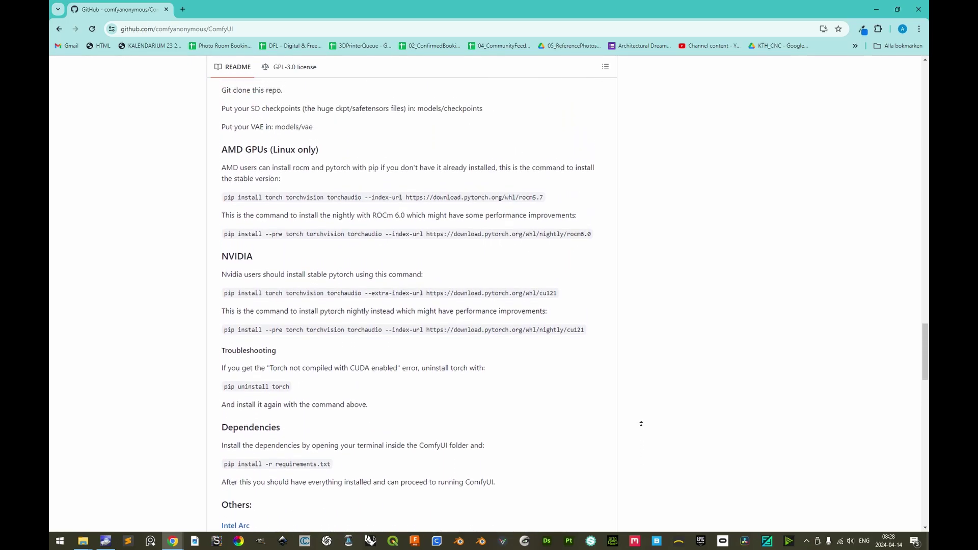
middle_click(643, 430)
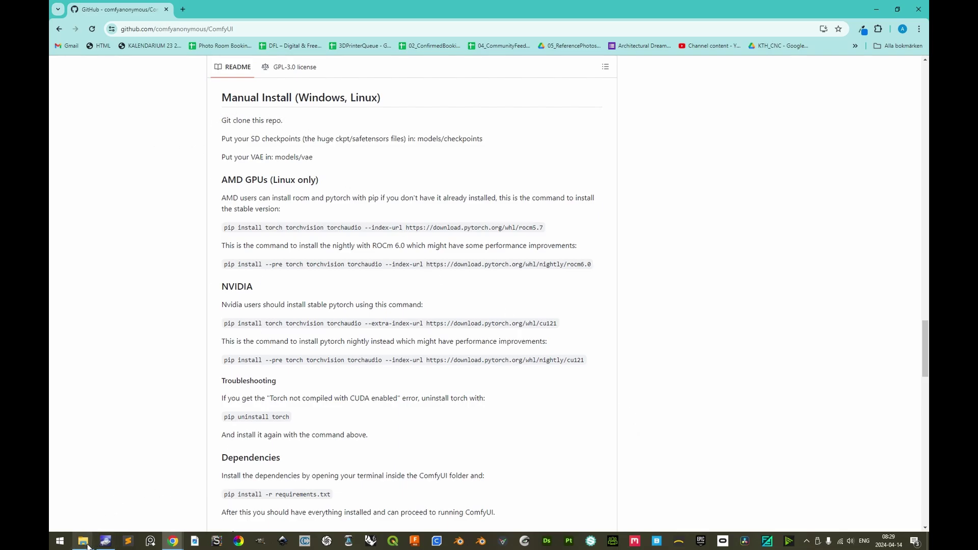
Open a PowerShell window in the D:\Git folder.
mouse_move(100, 544)
left_click(84, 502)
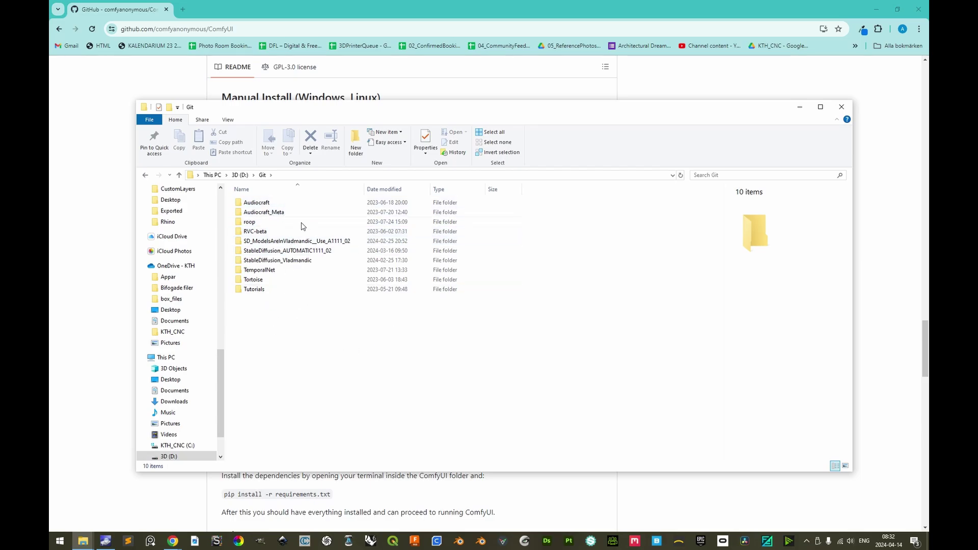
right_click(279, 318)
left_click(345, 442)
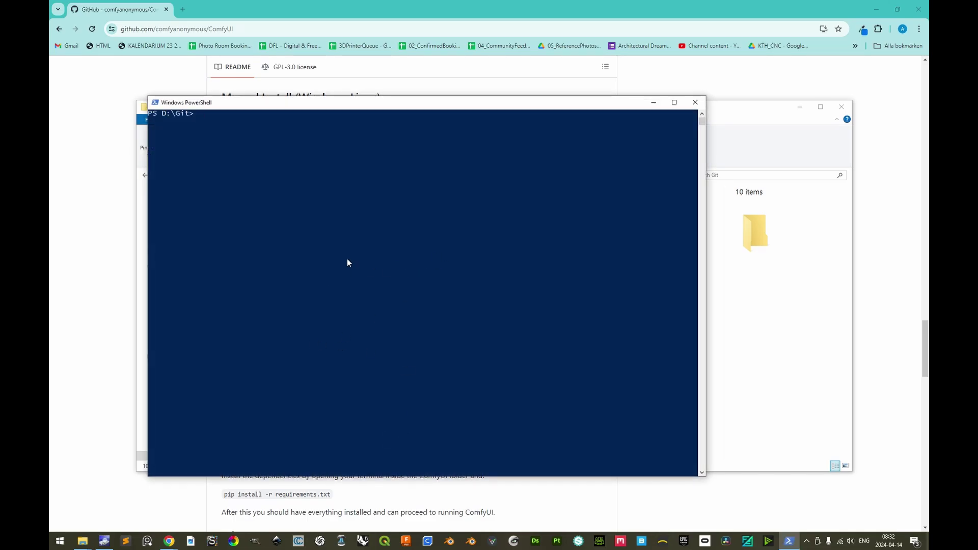
Run git clone with the ComfyUI GitHub URL plus .git, then open the new ComfyUI folder.
type("git clone")
left_click(214, 37)
left_click(214, 32)
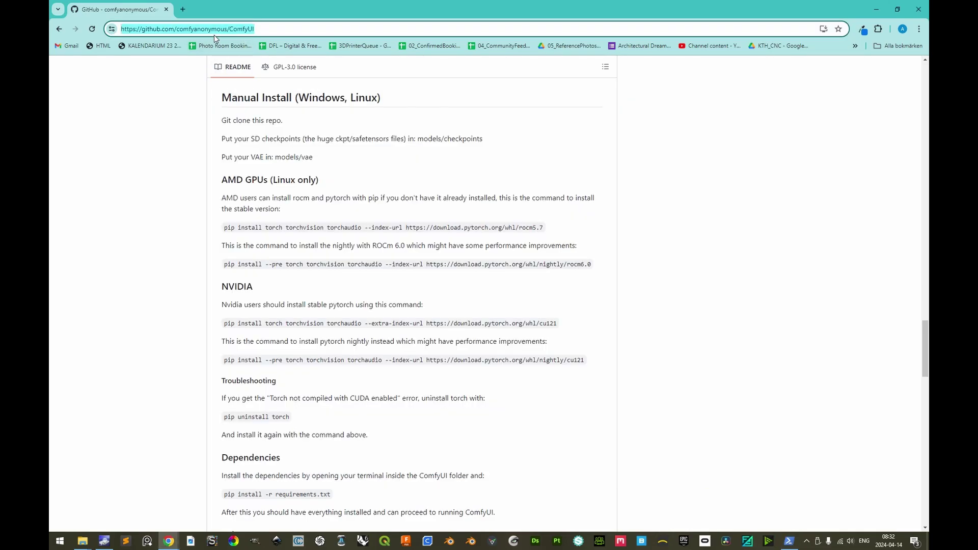
key("ctrl+c")
key("alt+Tab")
key("ctrl+v")
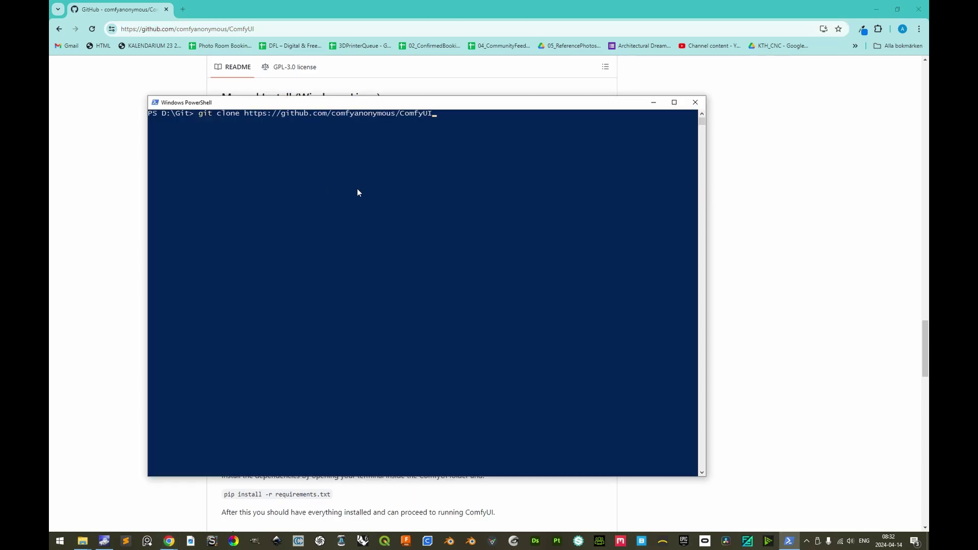
type(".git")
key("Return")
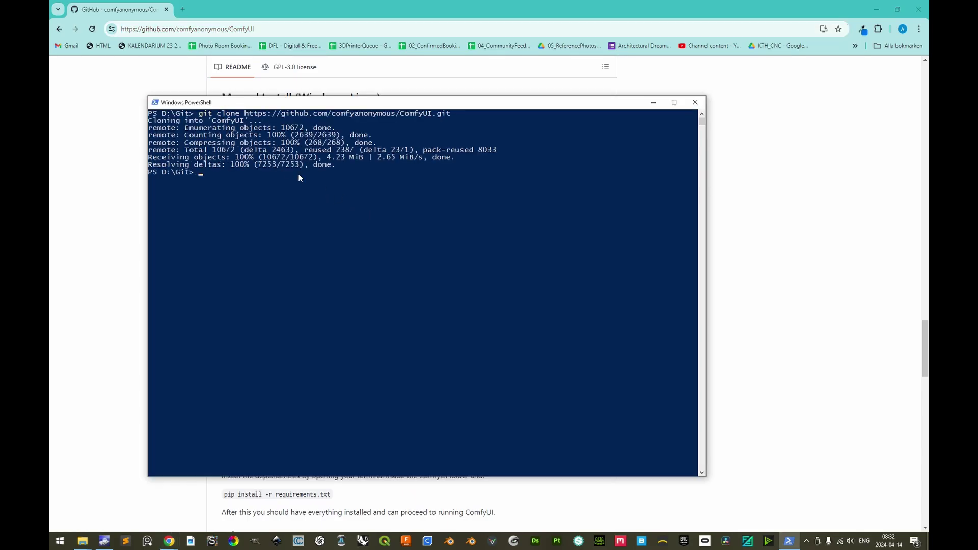
key("alt+Tab")
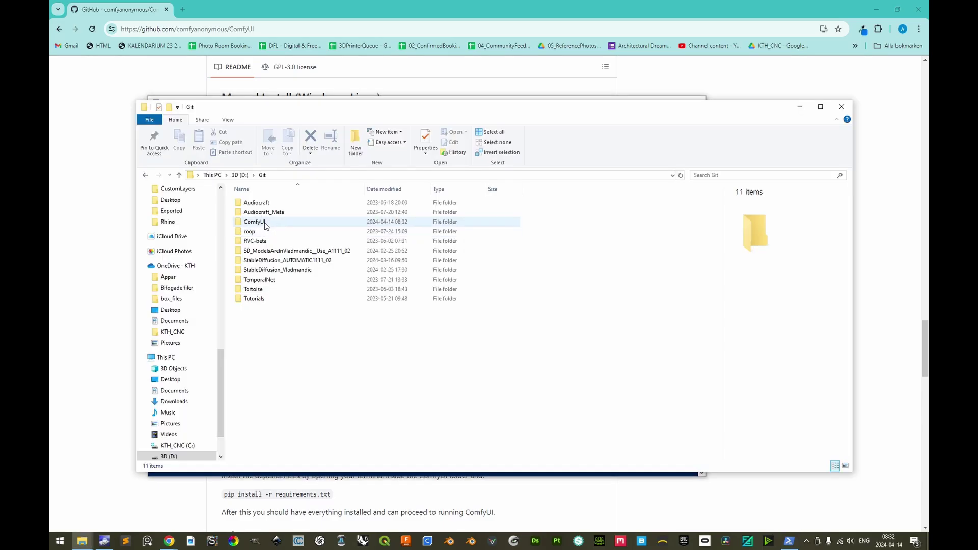
double_click(270, 224)
Run cd ComfyUI so PowerShell's working directory becomes D:\Git\ComfyUI.
key("alt+Tab")
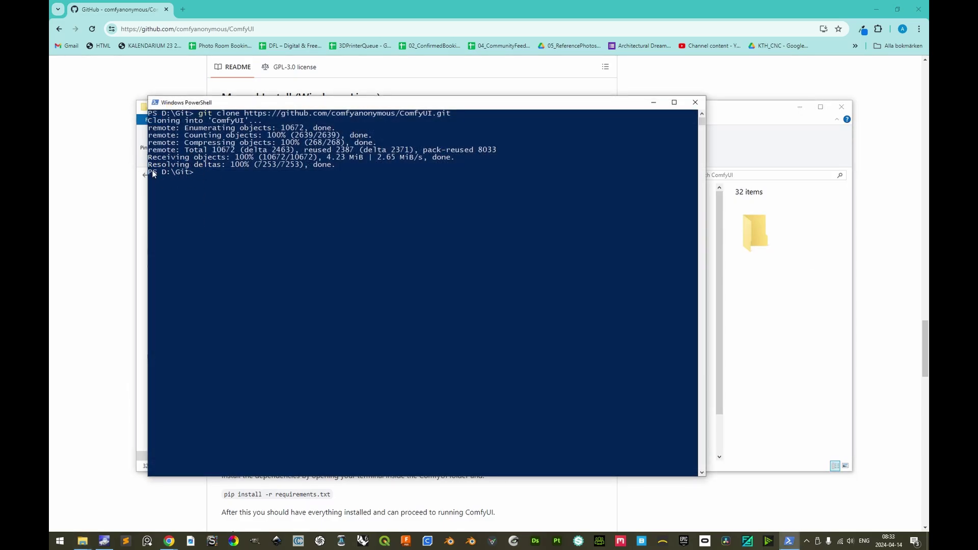
type("cd ComfyUI")
key("Return")
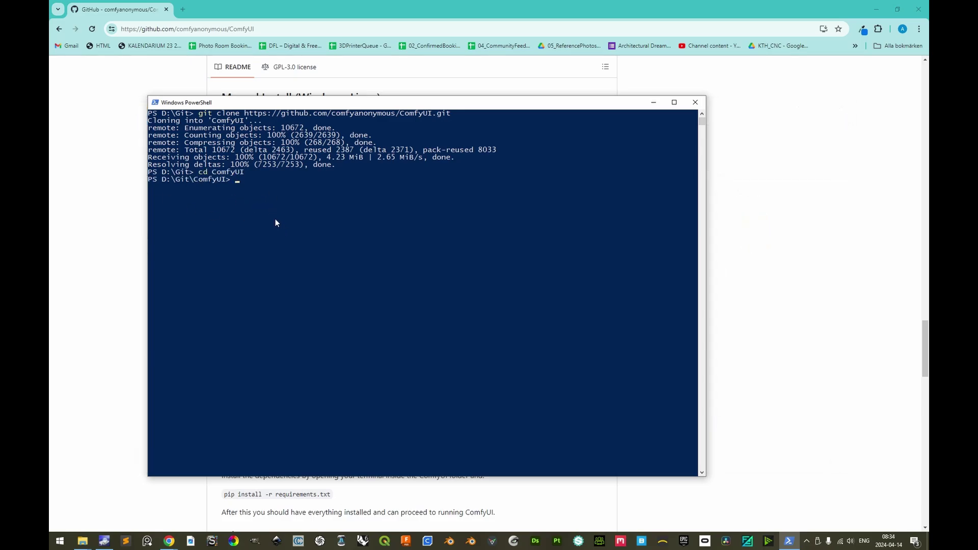
key("alt+Tab")
key("alt+Tab")
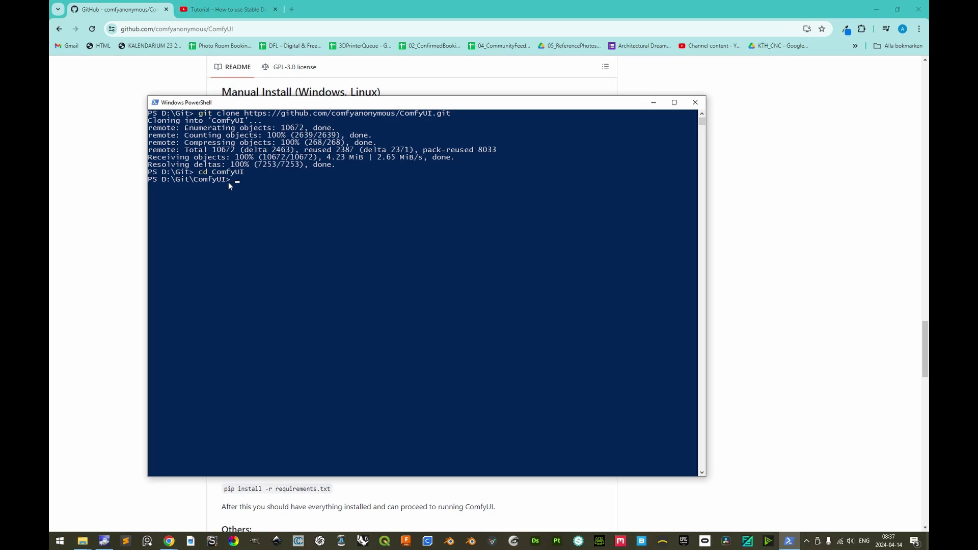
Jump the Stable Diffusion tutorial to its 5:16 Installing dependencies chapter and skip ahead slightly.
left_click(230, 10)
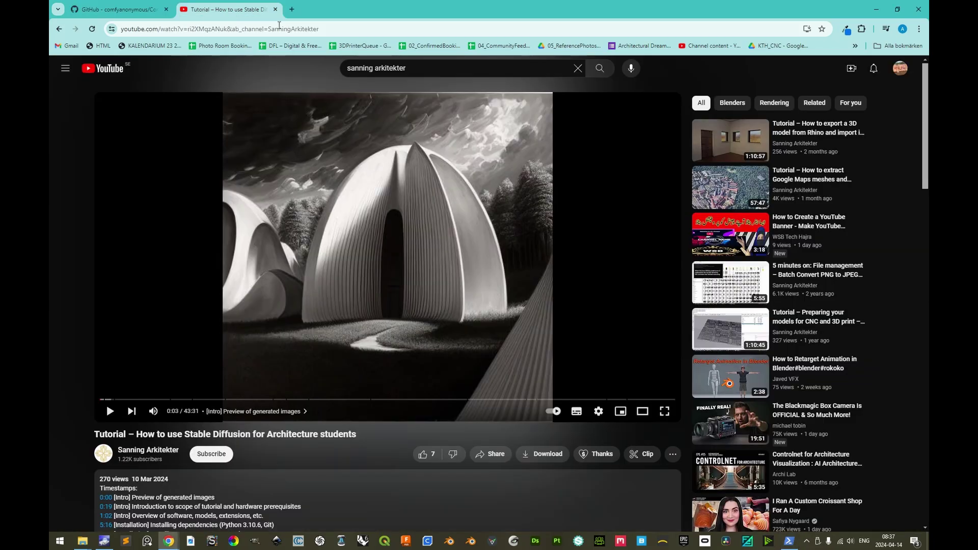
scroll(88, 400, "down", 5)
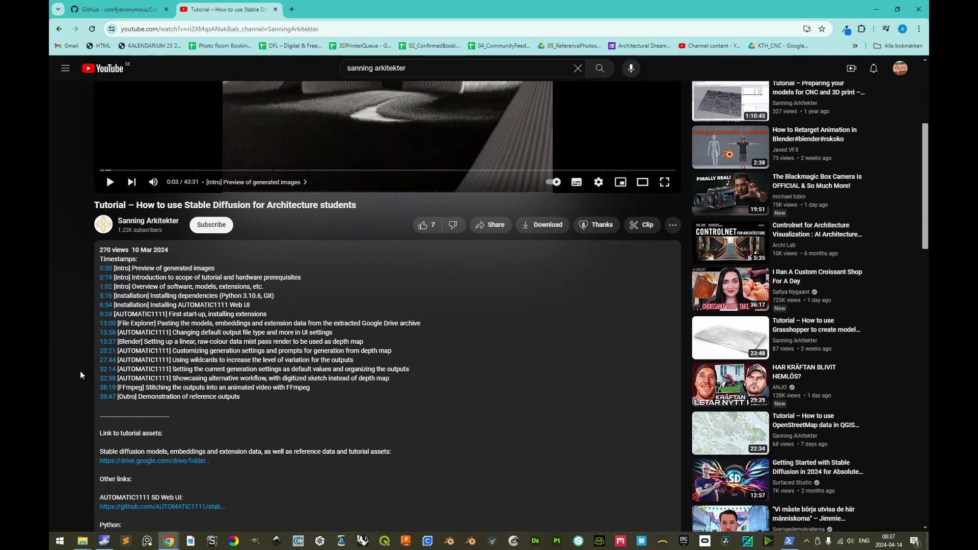
left_click_drag(274, 296, 113, 296)
scroll(114, 295, "down", 2)
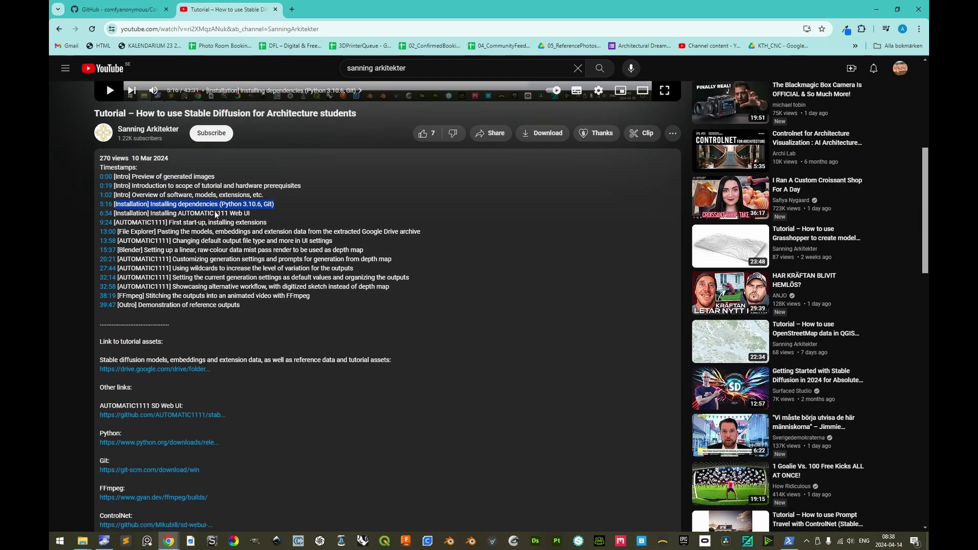
scroll(217, 214, "up", 5)
key("Right")
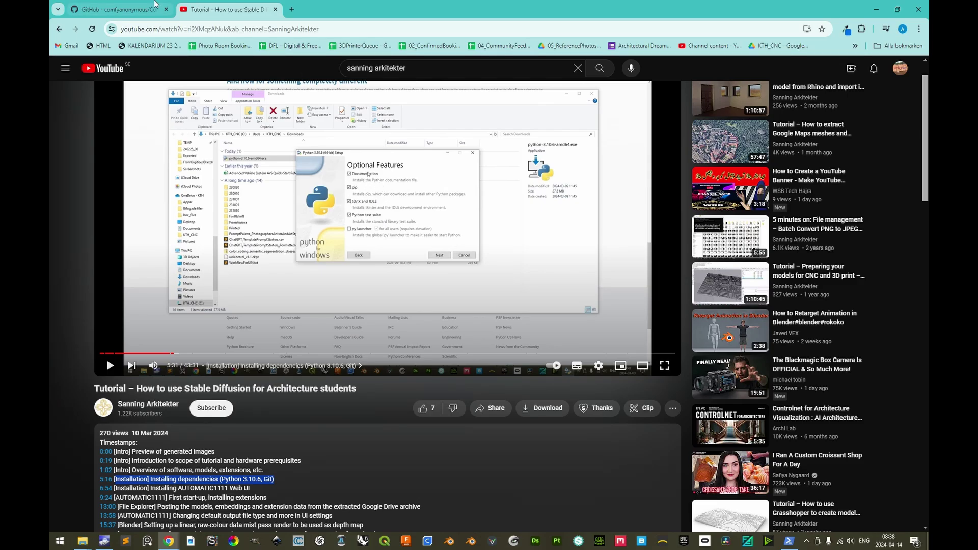
left_click(117, 10)
Create a virtual environment in ComfyUI with python -m venv venv.
key("alt+Tab")
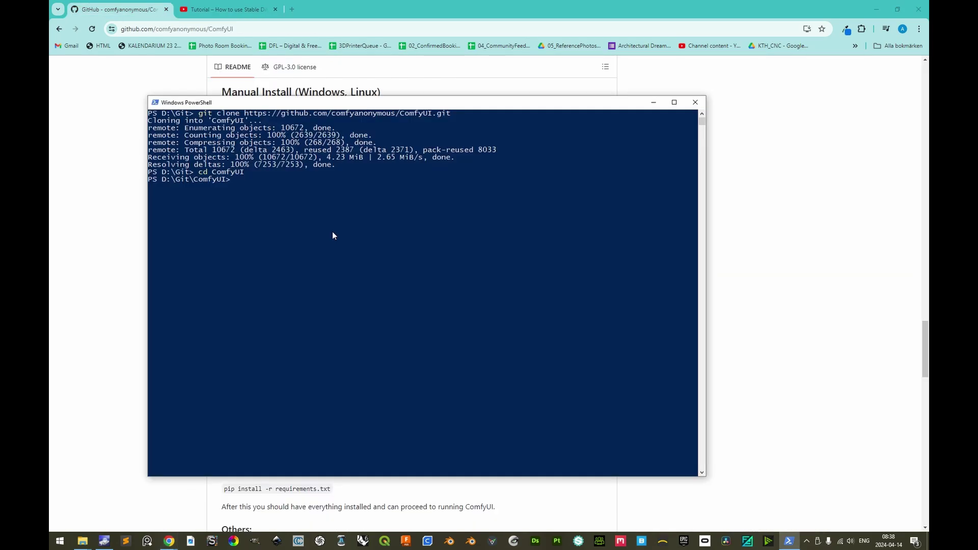
type("python -m venv")
type("venv")
Open venv\Scripts and select activate.bat's full path in its Properties dialog.
key("alt+Tab")
left_click(264, 339)
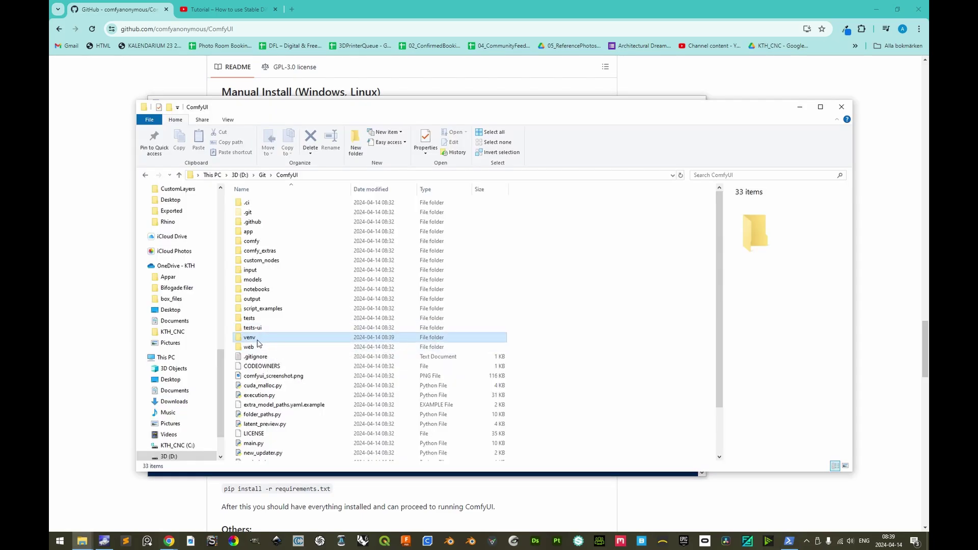
double_click(264, 339)
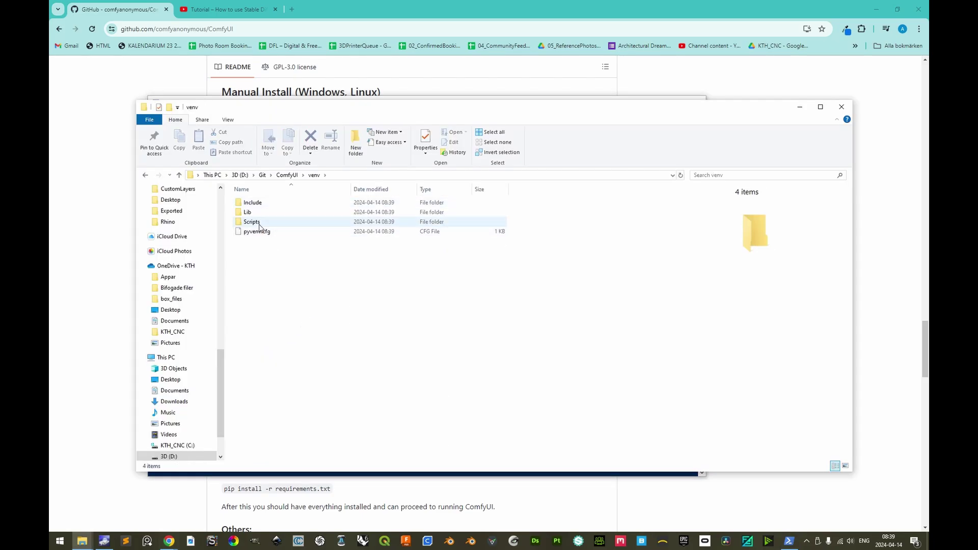
double_click(278, 220)
left_click(277, 213)
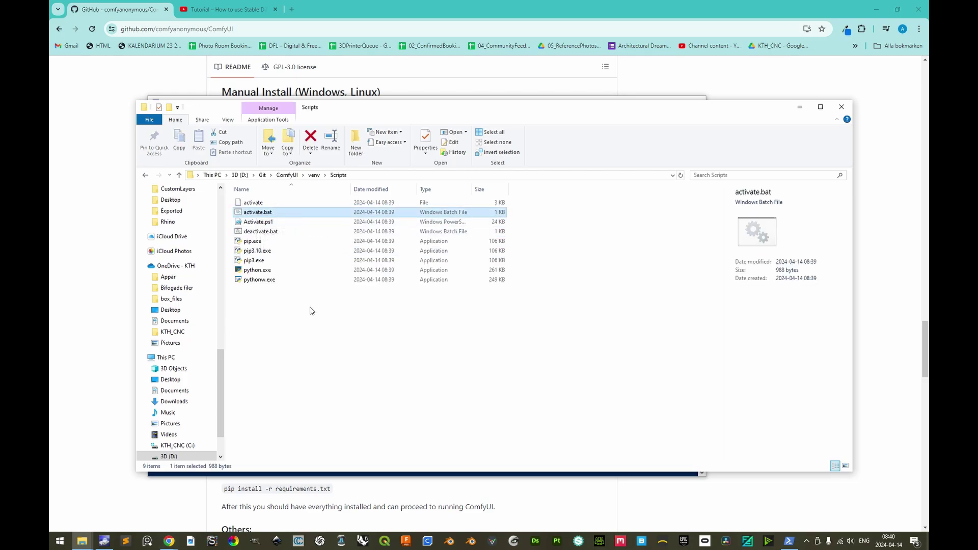
right_click(269, 213)
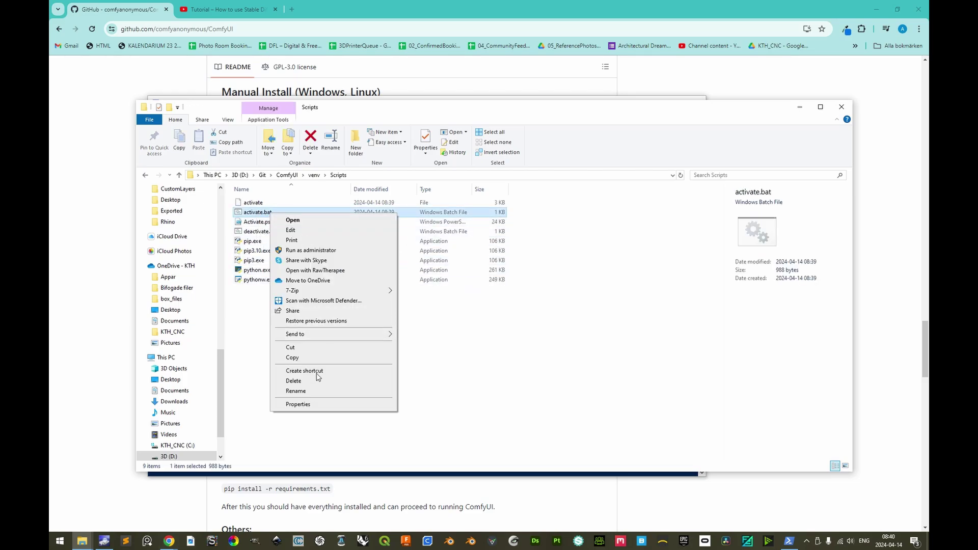
left_click(317, 404)
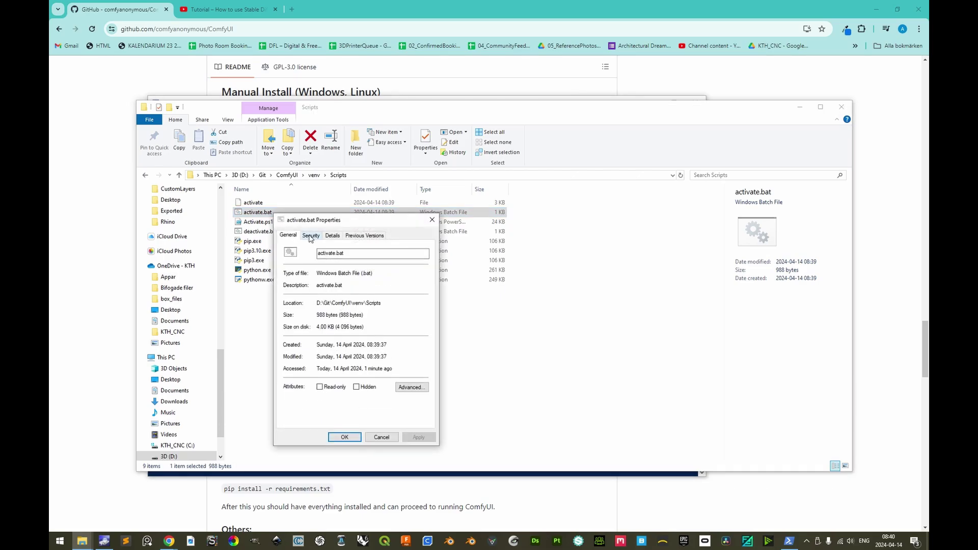
left_click(311, 236)
left_click_drag(413, 248, 355, 249)
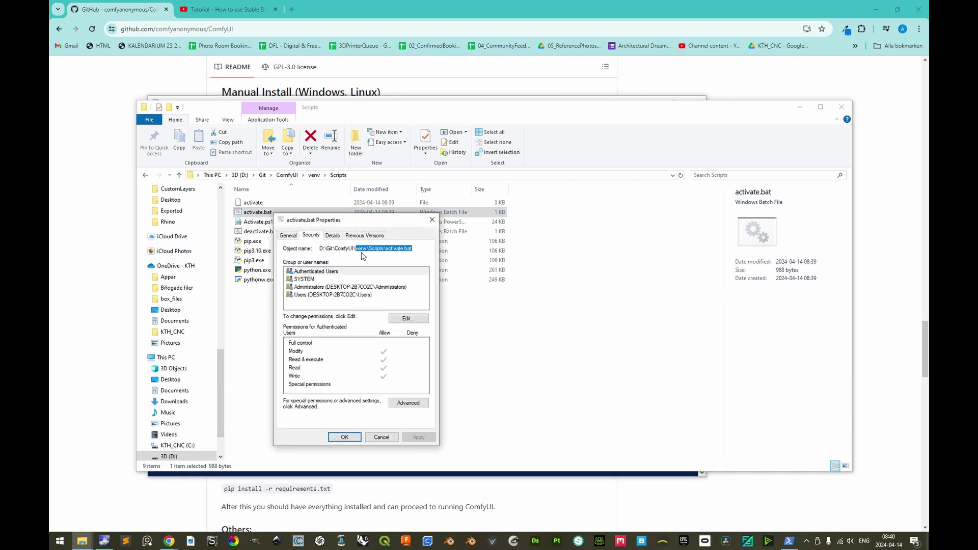
left_click(381, 437)
Paste the activate.bat path into PowerShell and run it.
key("alt+Tab")
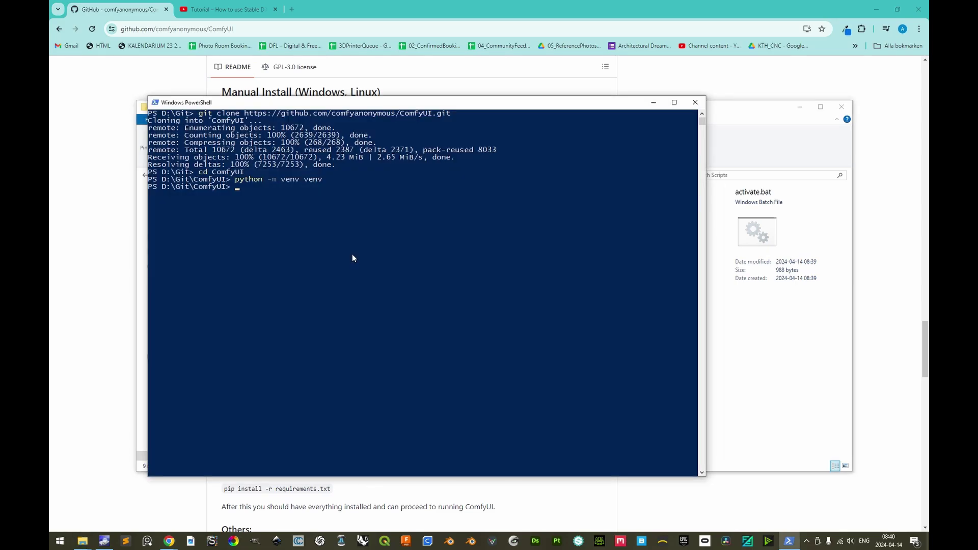
key("ctrl+v")
key("Return")
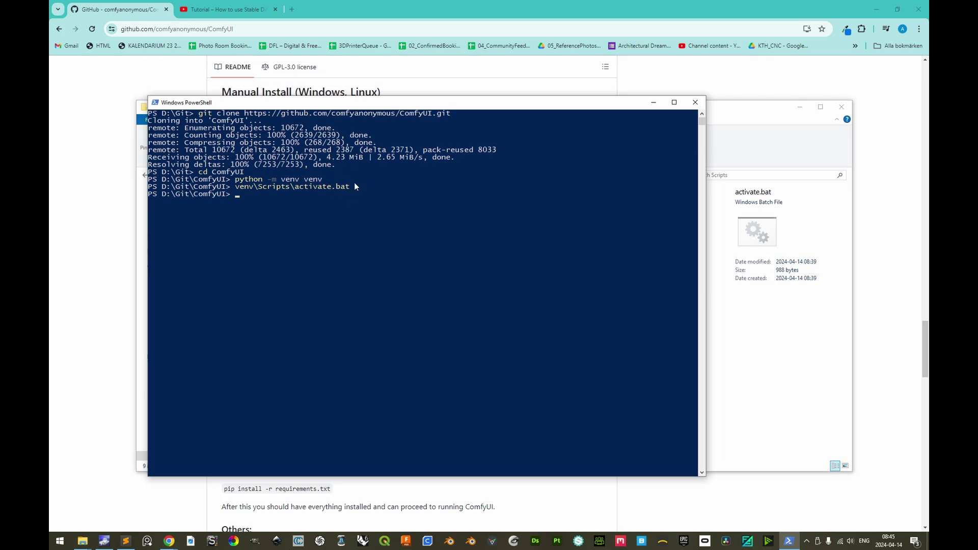
Change the recalled command to venv\Scripts\Activate.ps1 and run it to activate the venv.
key("alt+Tab")
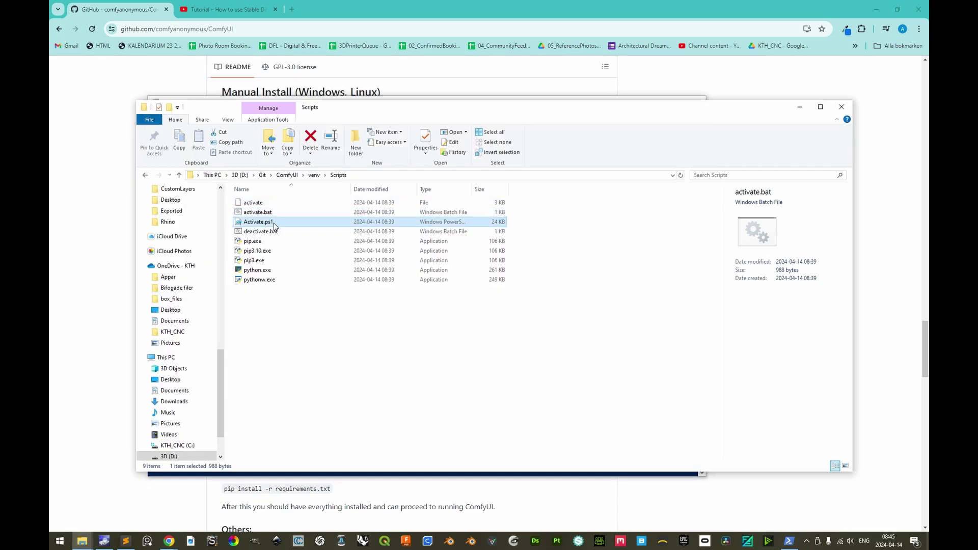
left_click(274, 224)
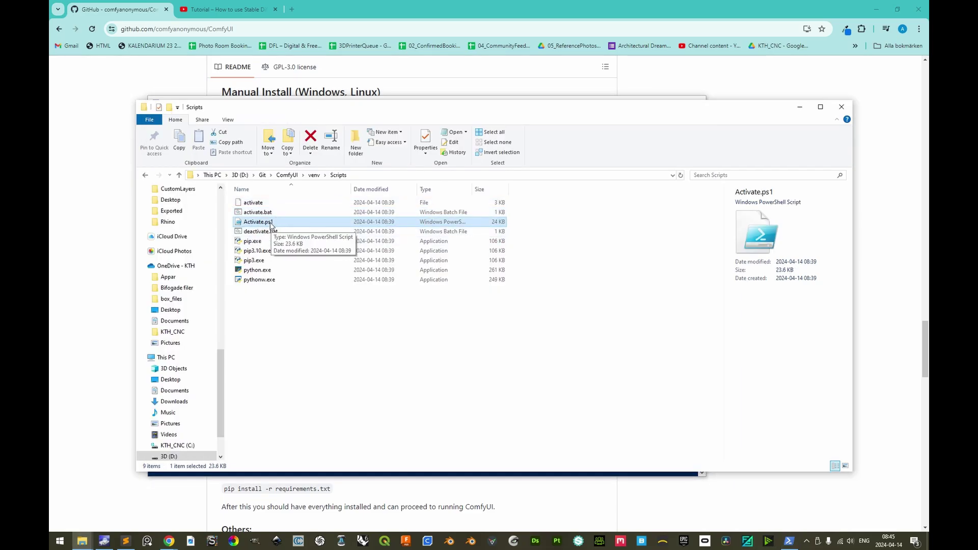
key("alt+Tab")
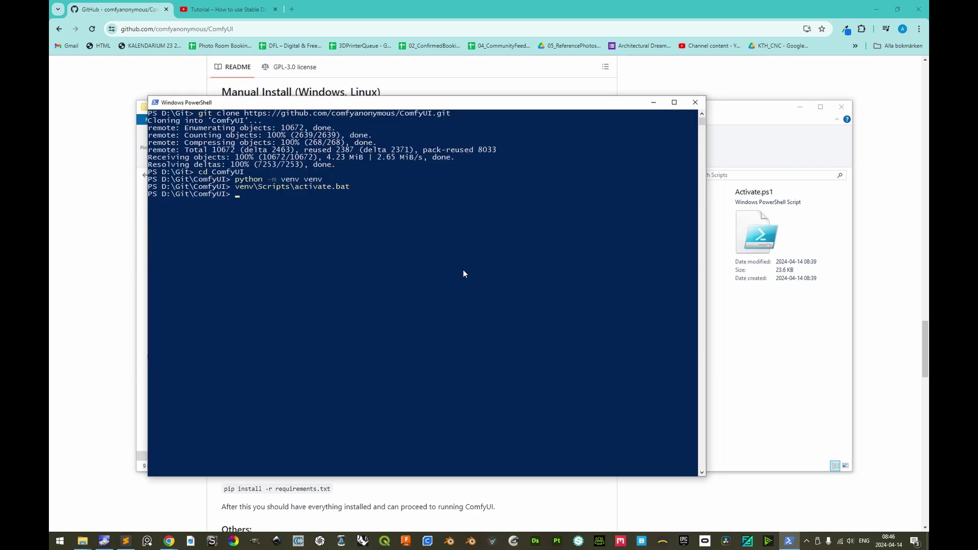
key("Up")
key("BackSpace")
key("BackSpace")
key("BackSpace")
key("Left")
key("Left")
key("Left")
key("Left")
key("Left")
key("Left")
key("Left")
key("Left")
key("BackSpace")
type("A")
type("ps1")
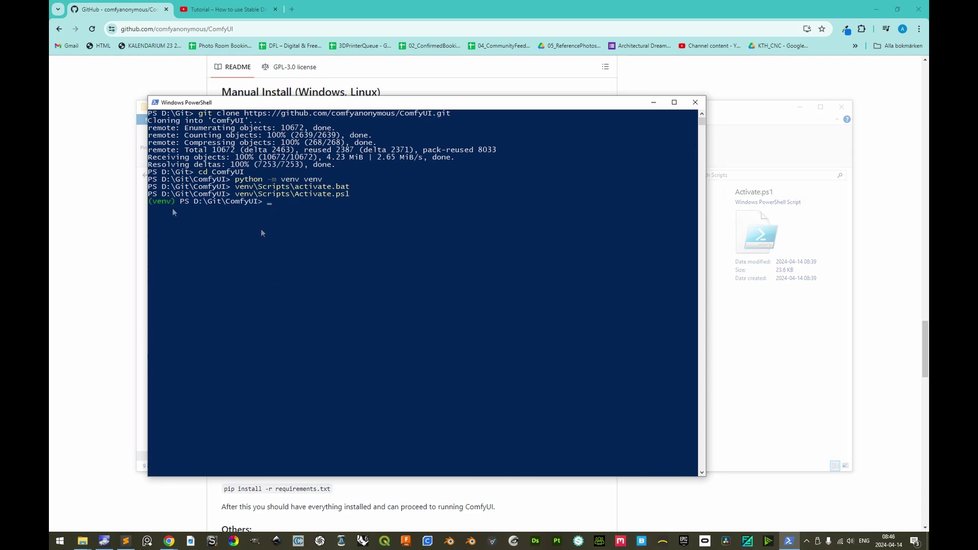
Copy the README's nightly cu121 torch, torchvision, torchaudio pip command and run it in PowerShell.
key("alt+Tab")
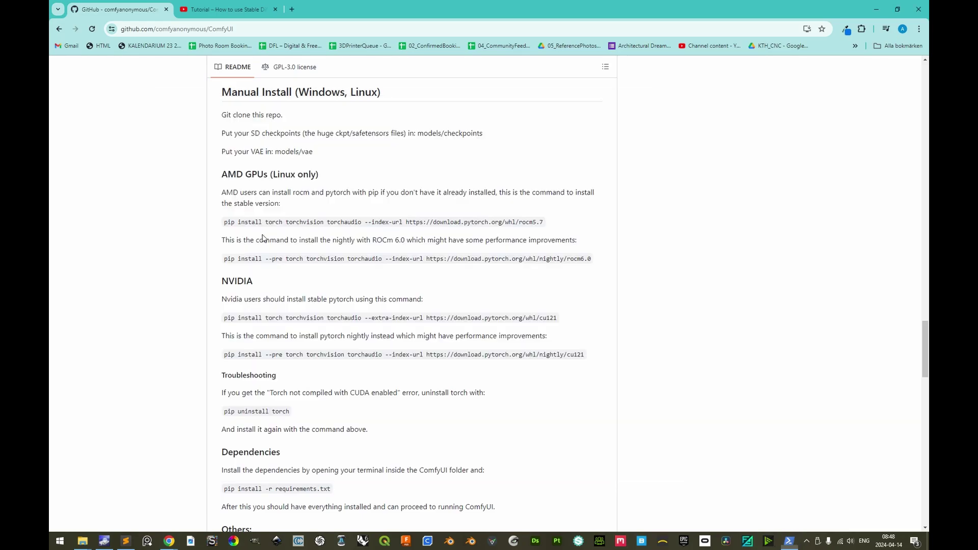
scroll(216, 298, "down", 3)
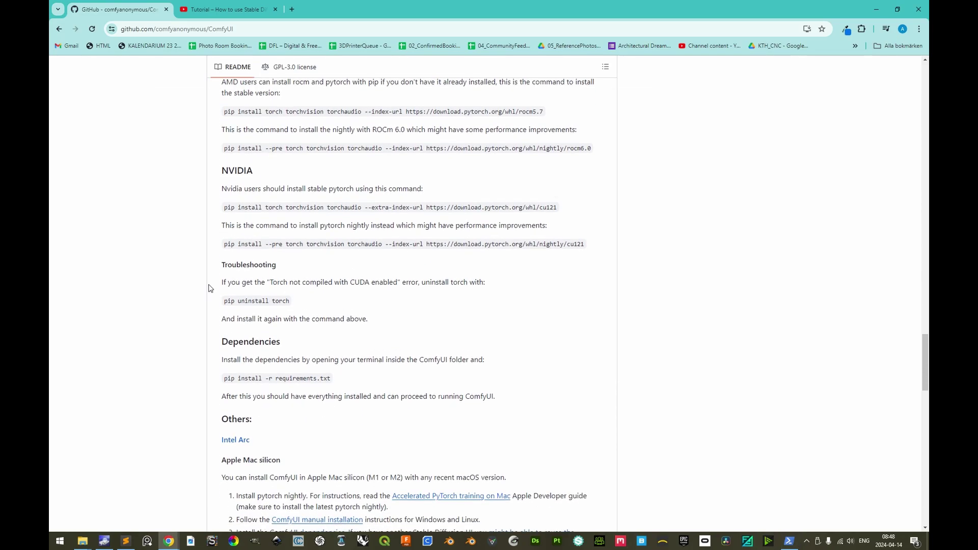
left_click_drag(224, 171, 586, 174)
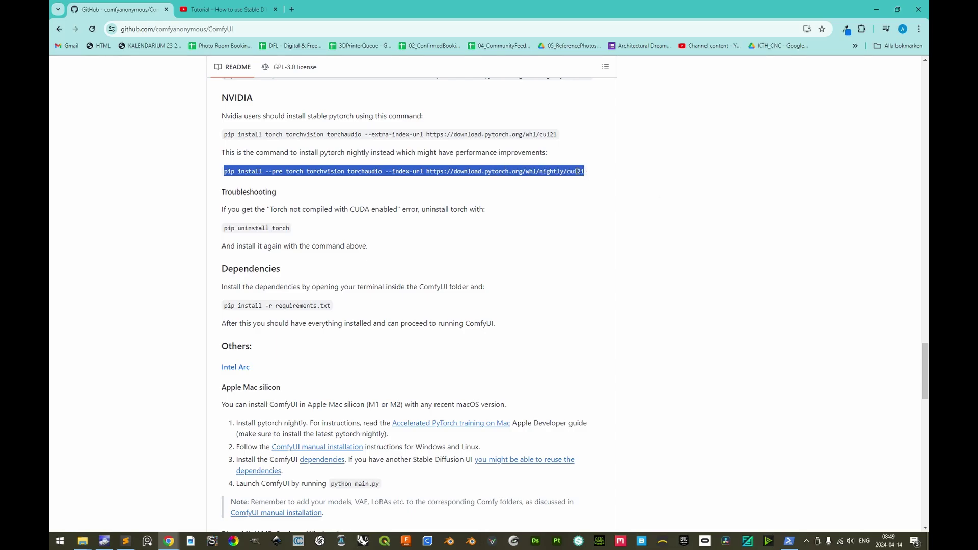
right_click(578, 171)
left_click(599, 181)
key("alt+Tab")
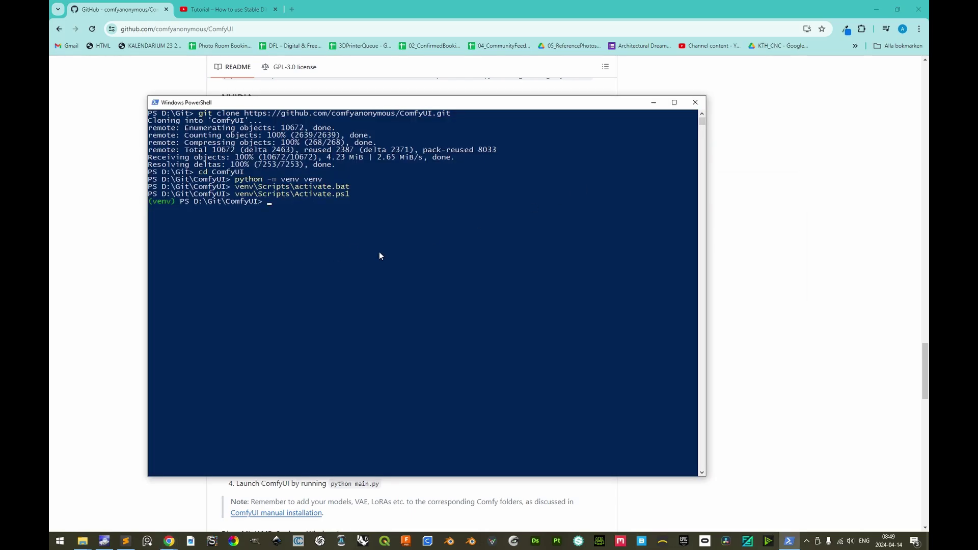
key("ctrl+v")
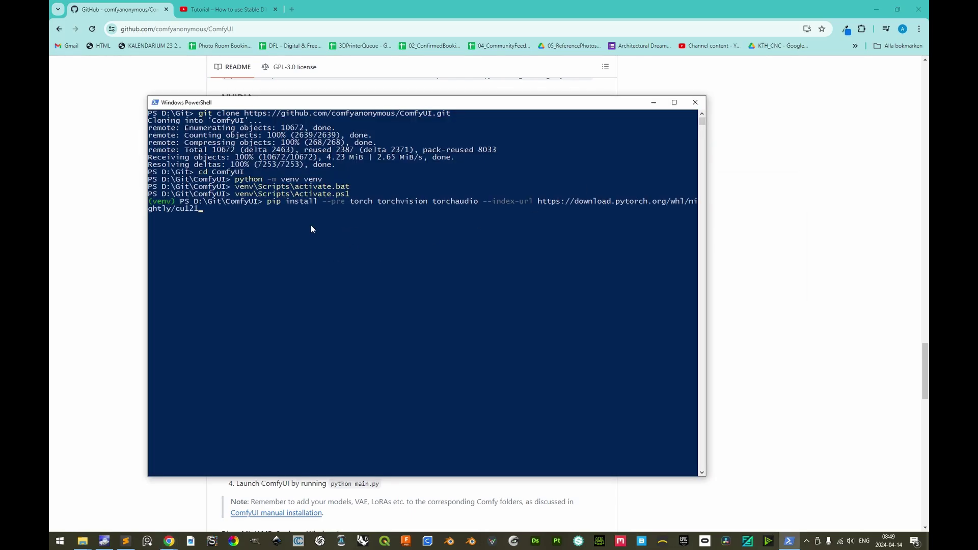
key("Return")
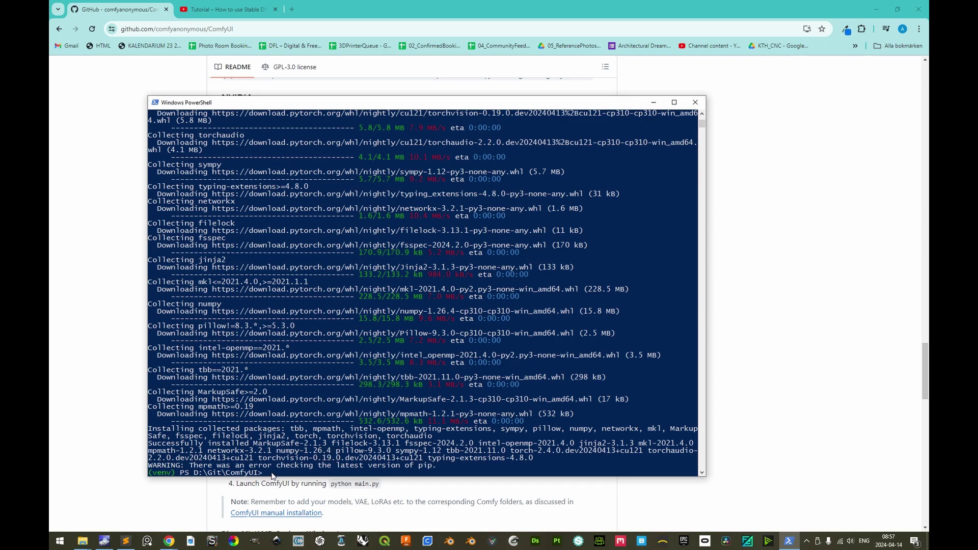
key("alt+Tab")
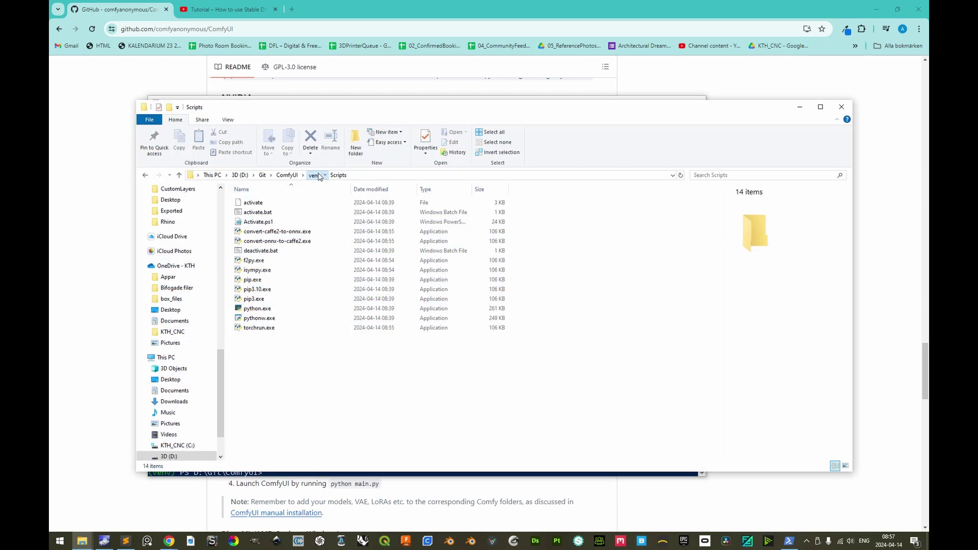
Check that torch appears in venv\Lib\site-packages.
left_click(314, 176)
double_click(254, 213)
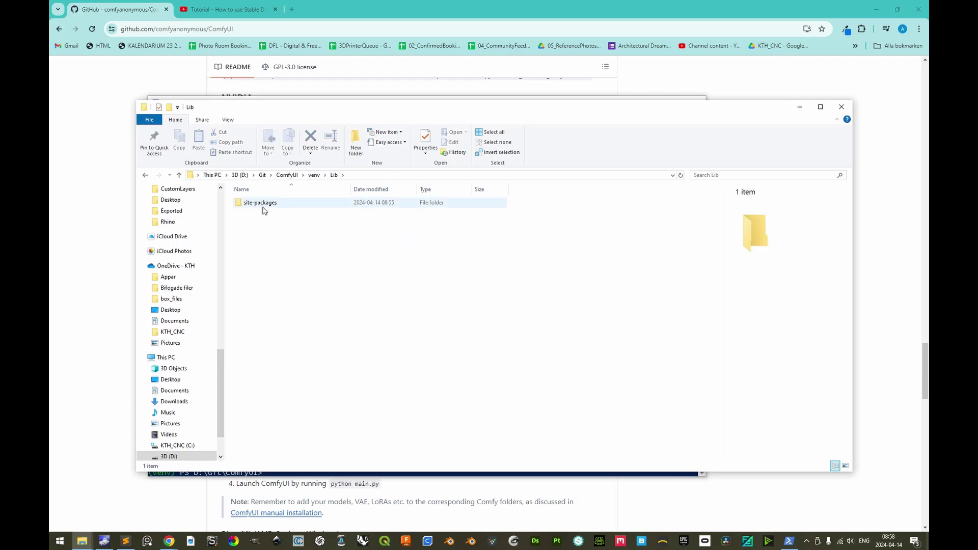
double_click(267, 207)
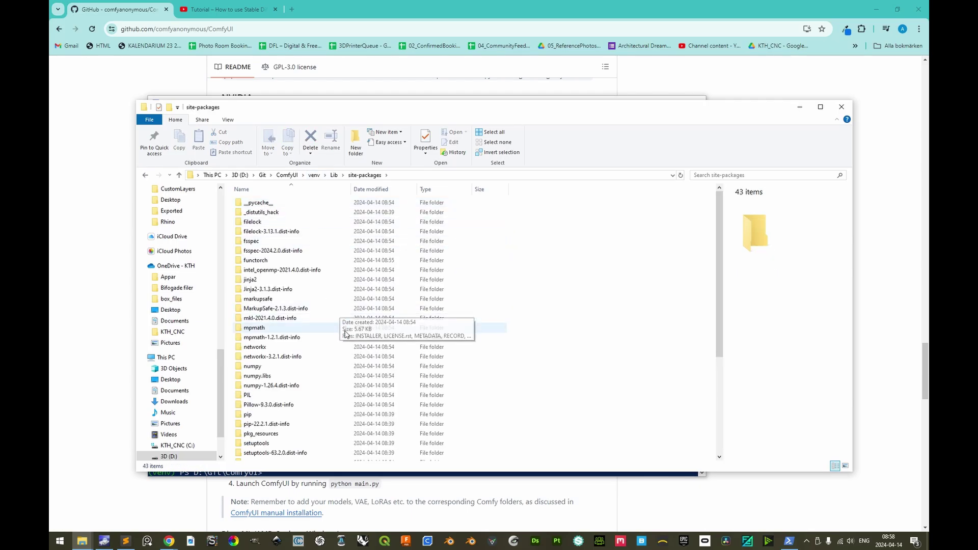
scroll(338, 294, "down", 5)
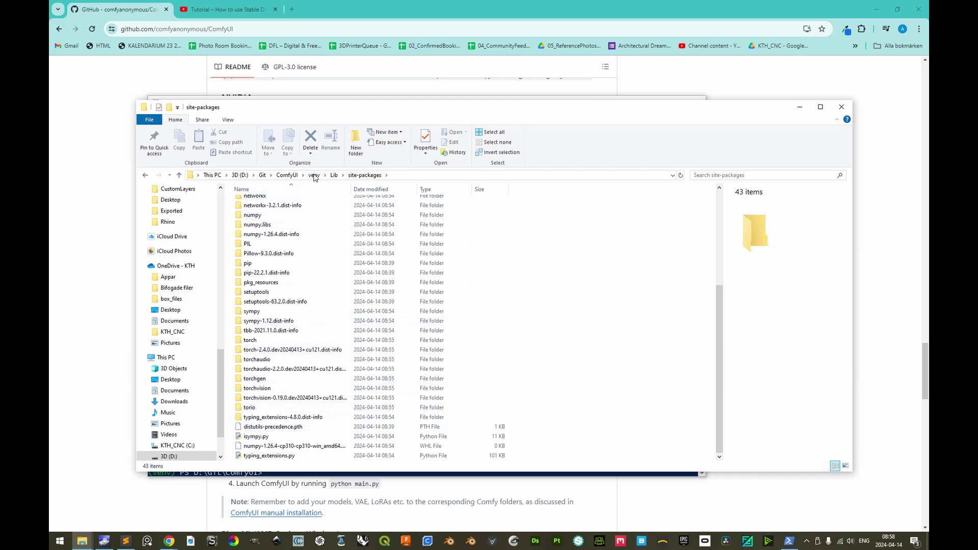
Open ComfyUI's requirements.txt in Notepad to review the dependencies.
left_click(286, 175)
left_click(262, 446)
left_click(265, 447)
key("Escape")
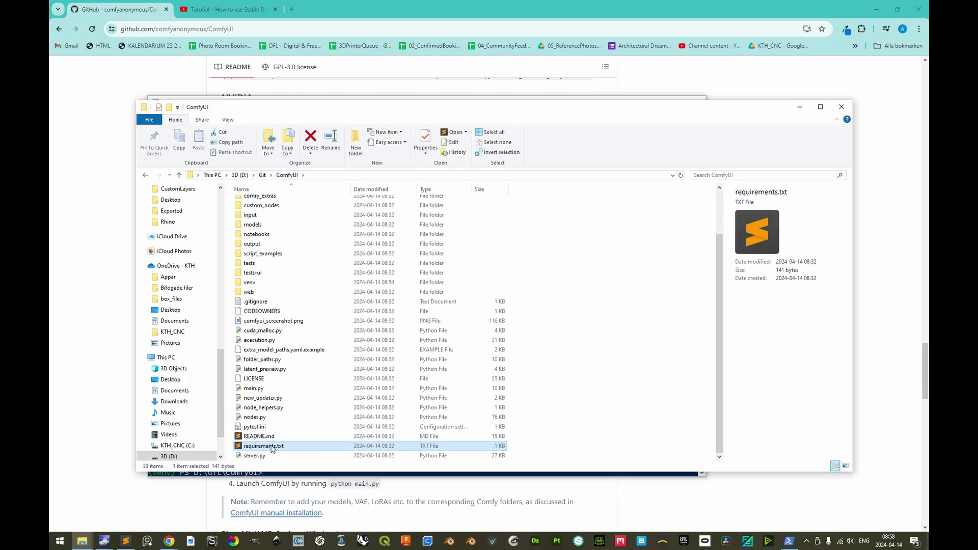
right_click(270, 448)
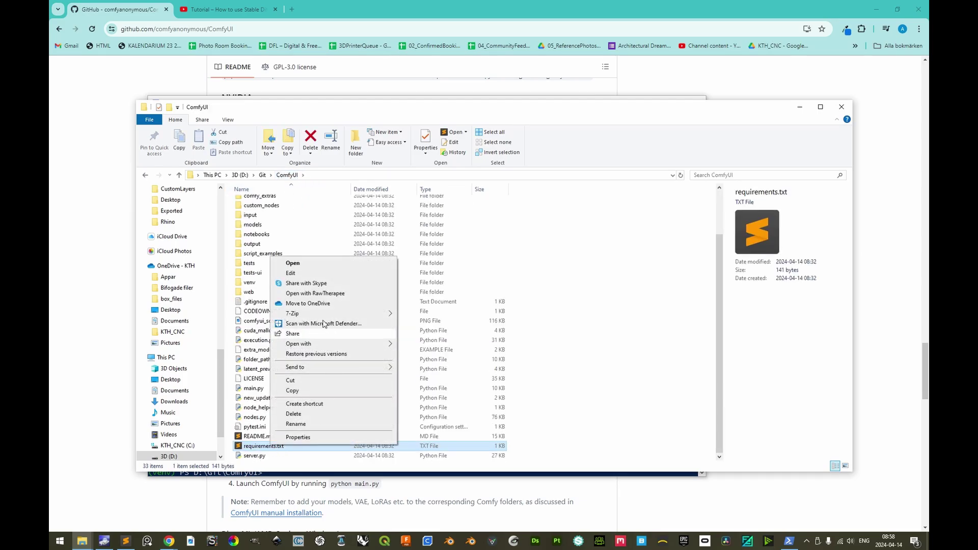
left_click(330, 278)
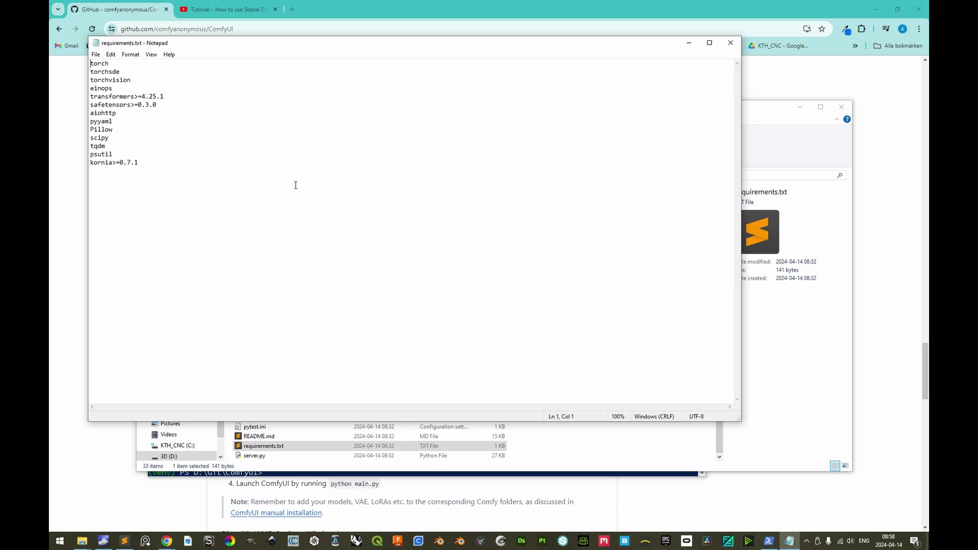
Close Notepad and run pip install -r requirements.txt in PowerShell.
left_click(730, 42)
key("alt+Tab")
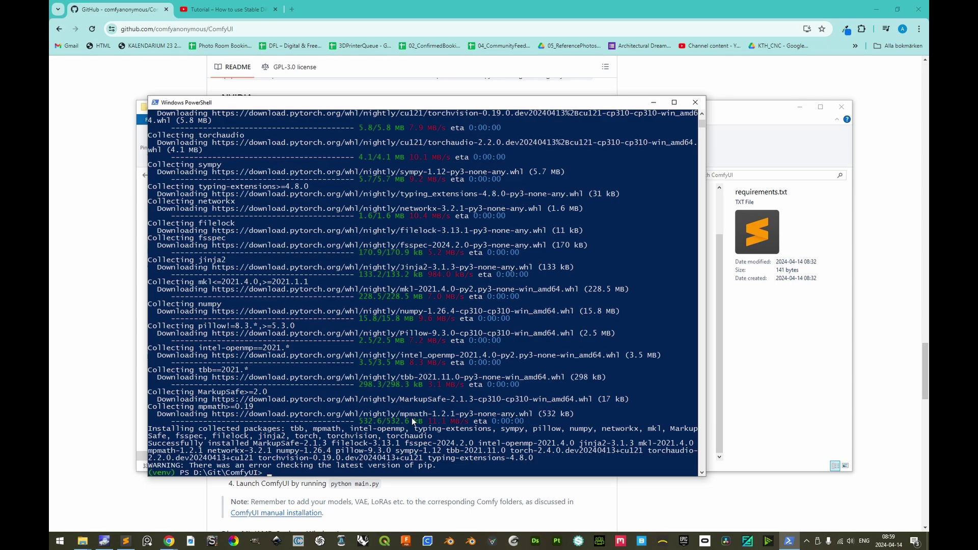
type("pip install -r requirements.txt")
key("Return")
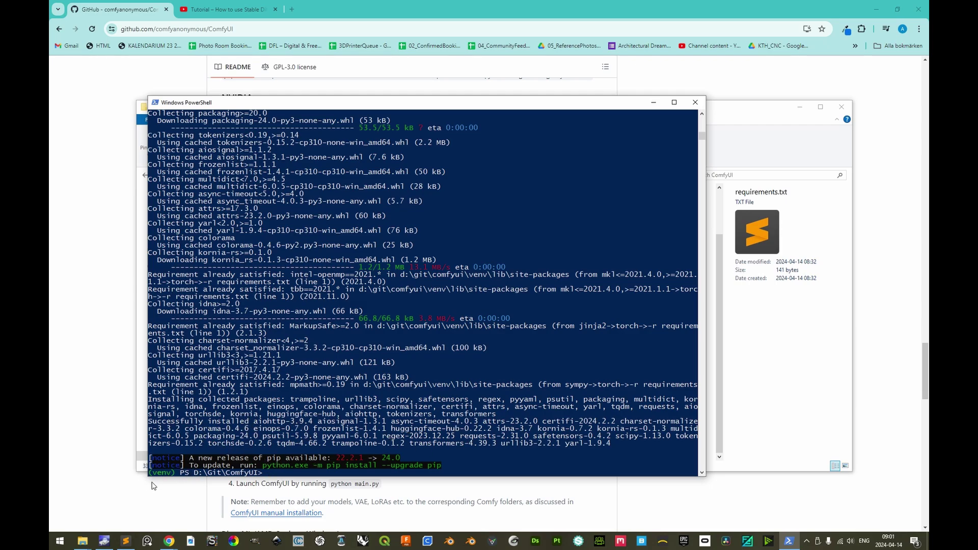
left_click(753, 371)
left_click(264, 388)
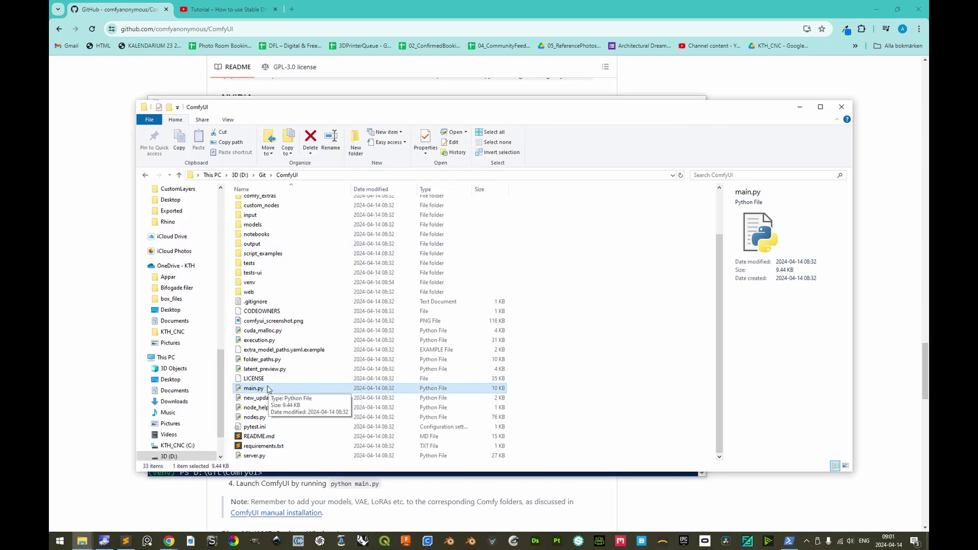
key("alt+Tab")
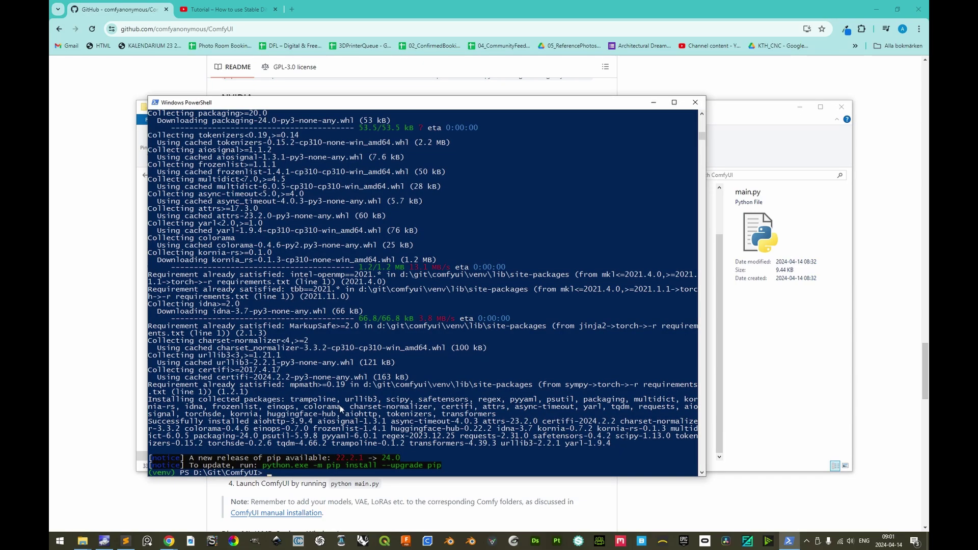
type("python main.py")
key("Escape")
key("alt+Tab")
Create a new file named StartComfyUI.bat in the ComfyUI folder.
right_click(552, 243)
mouse_move(605, 385)
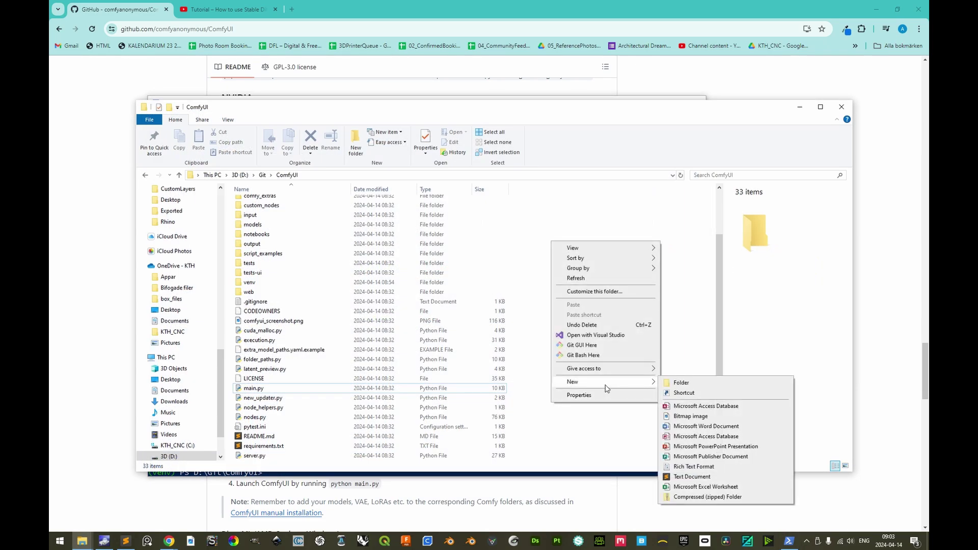
left_click(688, 476)
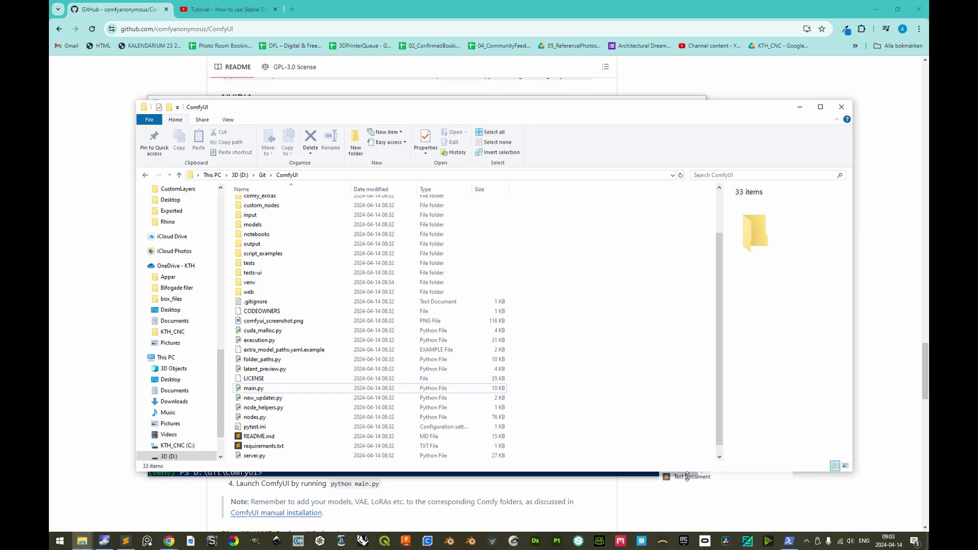
type("Sta")
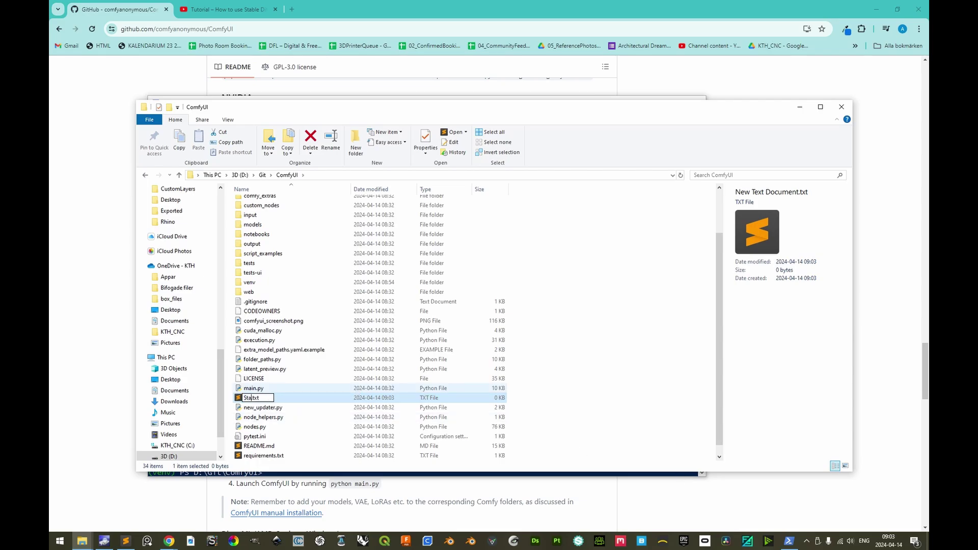
type("rtComfyUI")
key("shift+End")
type(".bat")
key("Return")
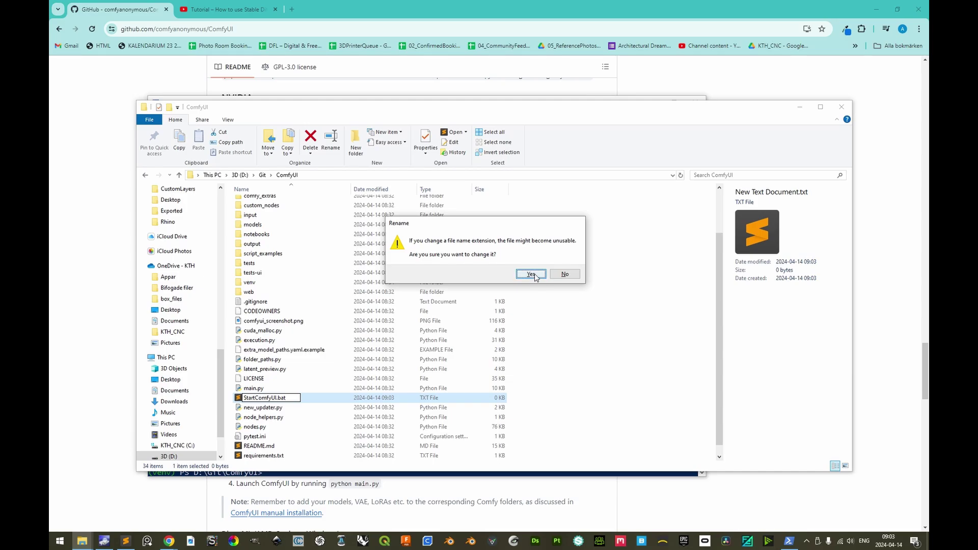
left_click(532, 278)
Write the venv activate call and python main.py into StartComfyUI.bat, then save and close.
right_click(272, 456)
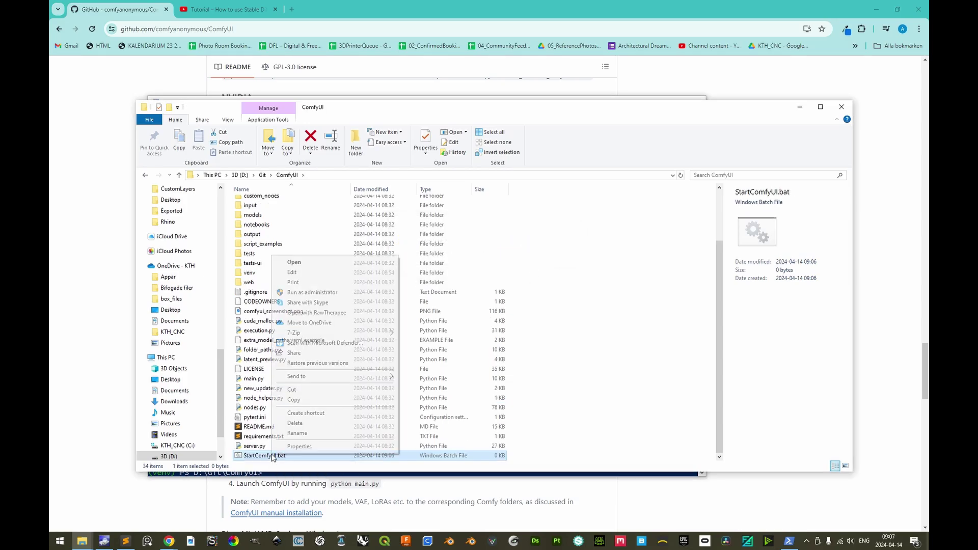
left_click(317, 273)
type("cal")
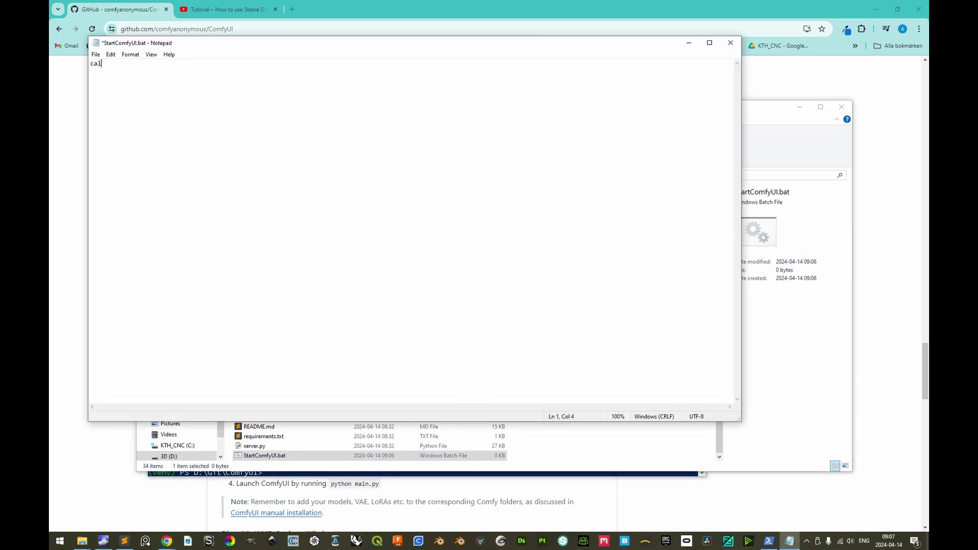
type("l ven")
type("\\Scripts\\arc")
type("ivate")
key("BackSpace")
type("ython ")
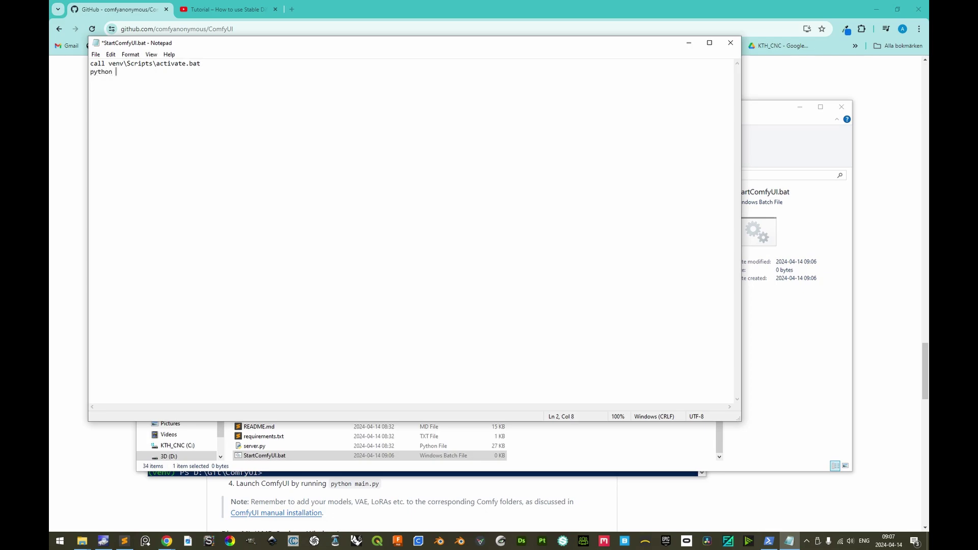
type("main.py")
key("ctrl+s")
left_click(730, 43)
Exit PowerShell and launch the ComfyUI server with StartComfyUI.bat.
left_click(651, 474)
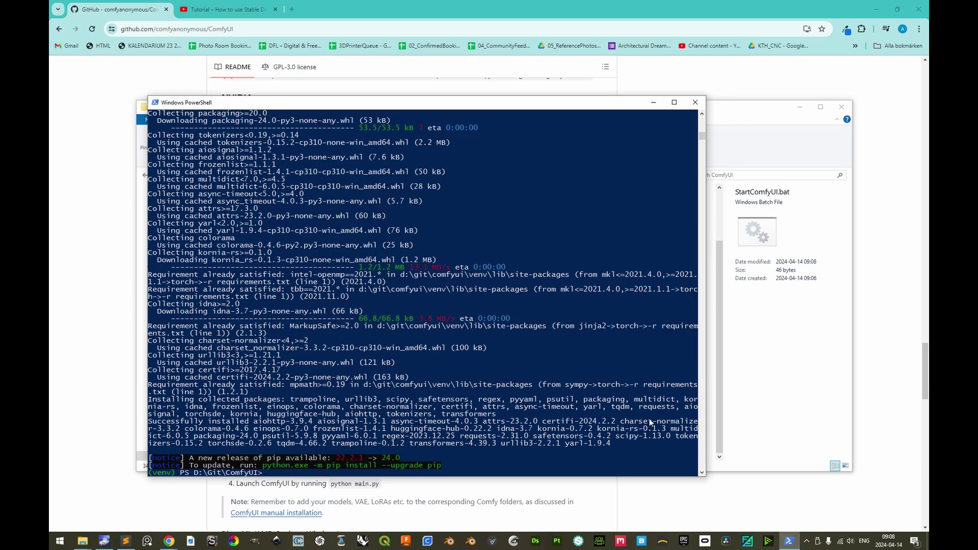
type("exit")
key("Return")
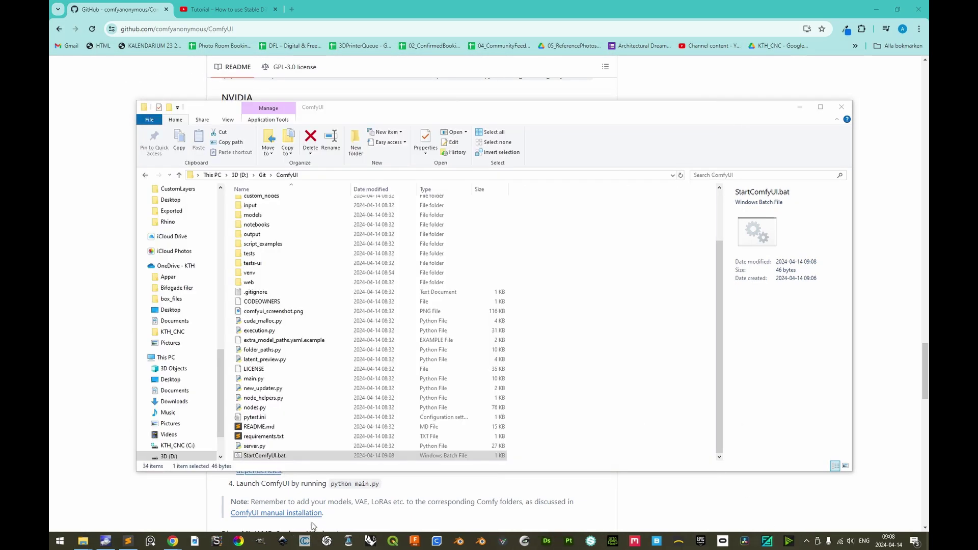
double_click(274, 457)
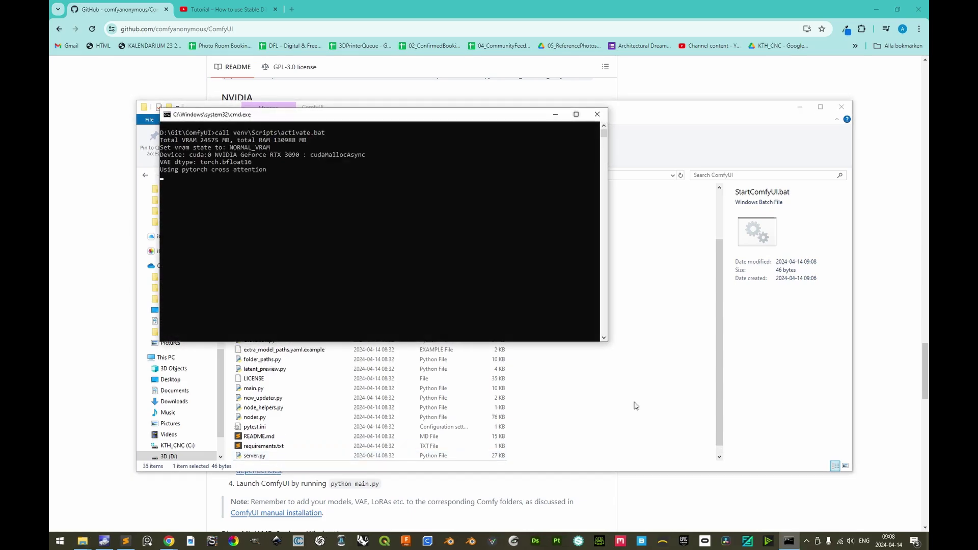
left_click_drag(318, 236, 268, 236)
key("ctrl+c")
left_click(292, 10)
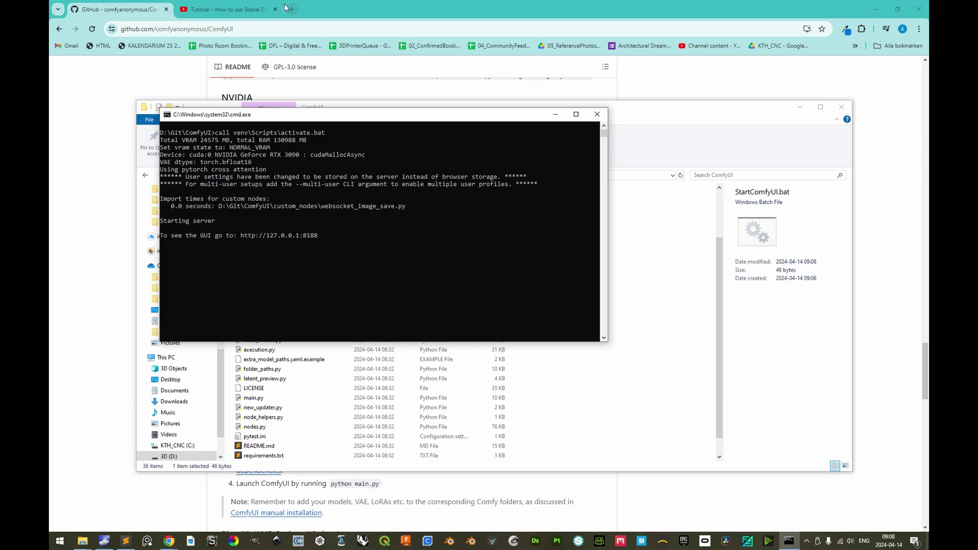
key("ctrl+v")
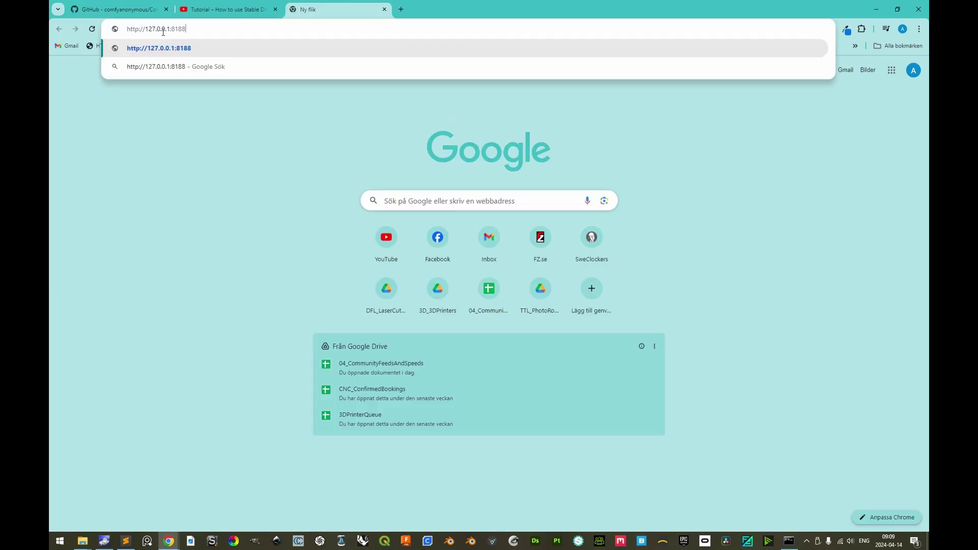
left_click_drag(146, 29, 89, 34)
key("BackSpace")
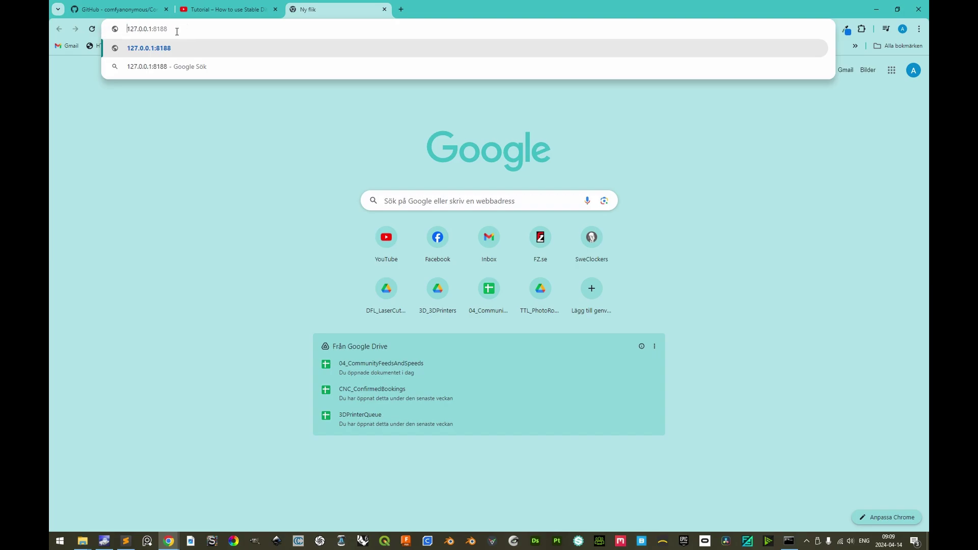
Load ComfyUI at 127.0.0.1:8188 and check that Load Checkpoint's ckpt_name shows undefined.
key("Return")
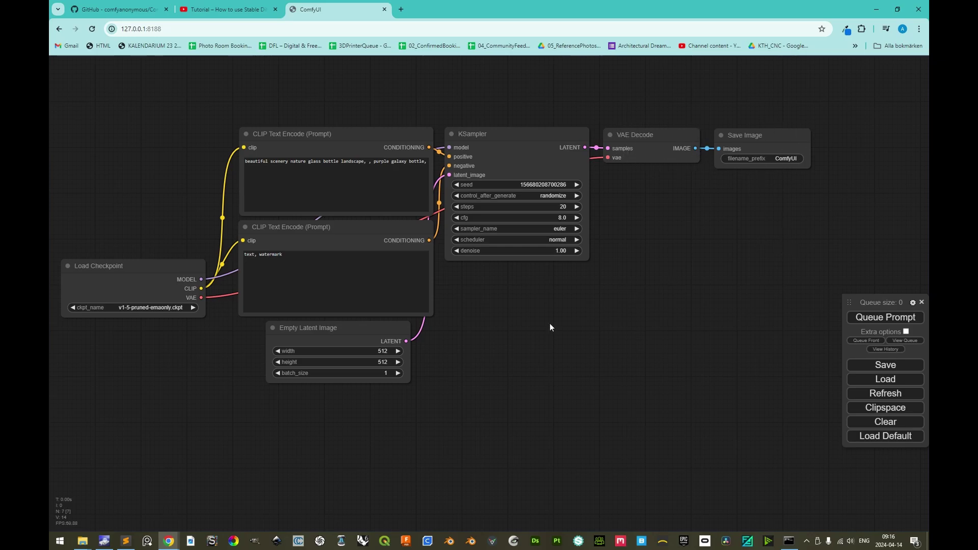
left_click(194, 307)
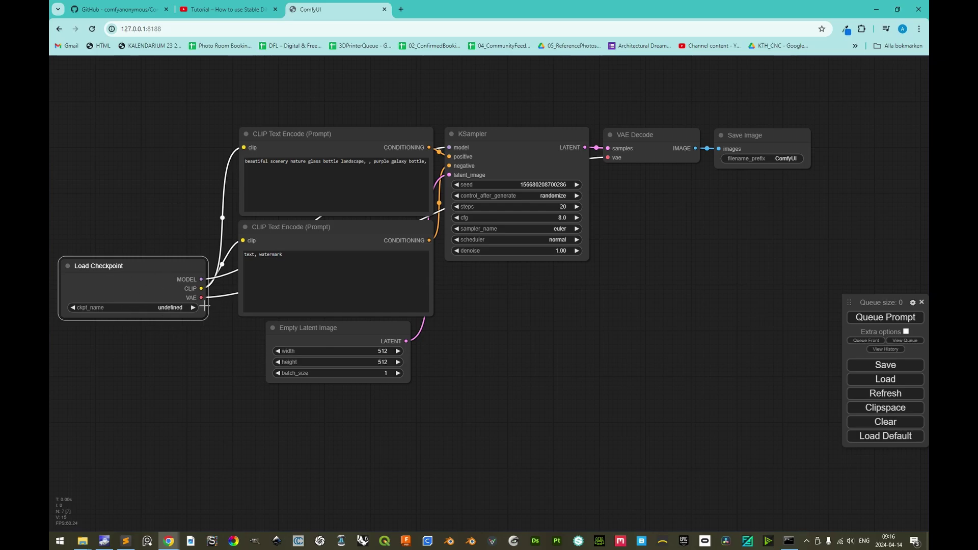
Close the ComfyUI browser tab and the ComfyUI server console.
left_click(383, 10)
key("alt+Tab")
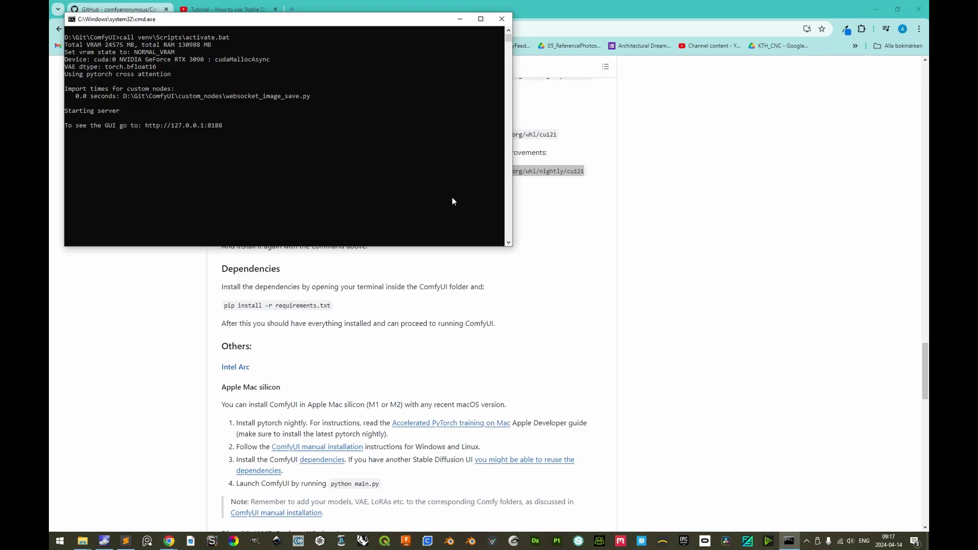
left_click(502, 19)
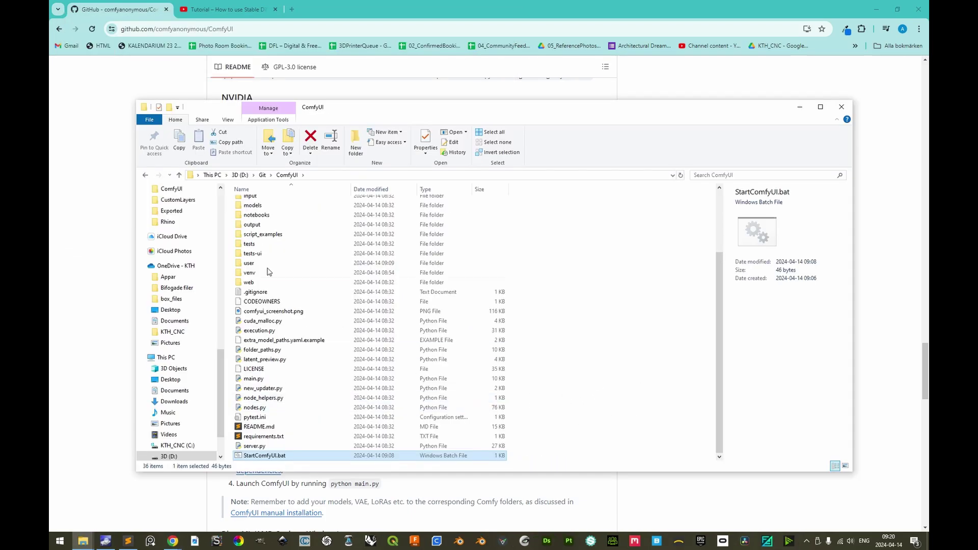
Open the models folder and review the checkpoints, controlnet, loras and vae subfolders.
scroll(277, 331, "up", 3)
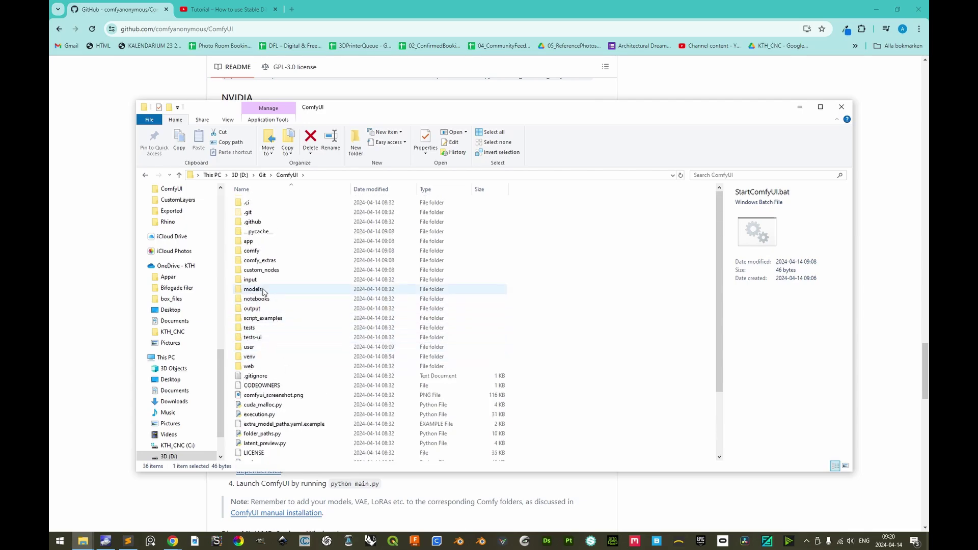
double_click(264, 290)
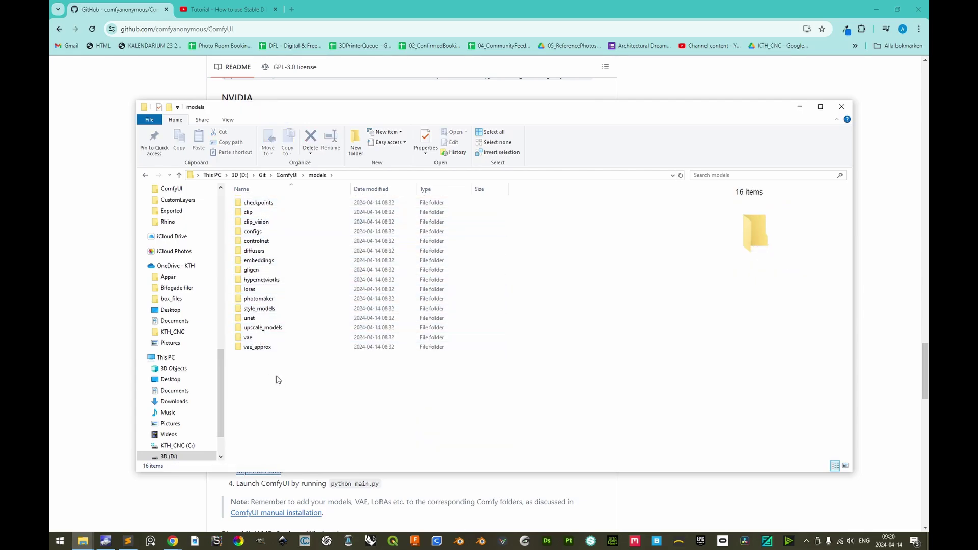
left_click(274, 204)
left_click(269, 244)
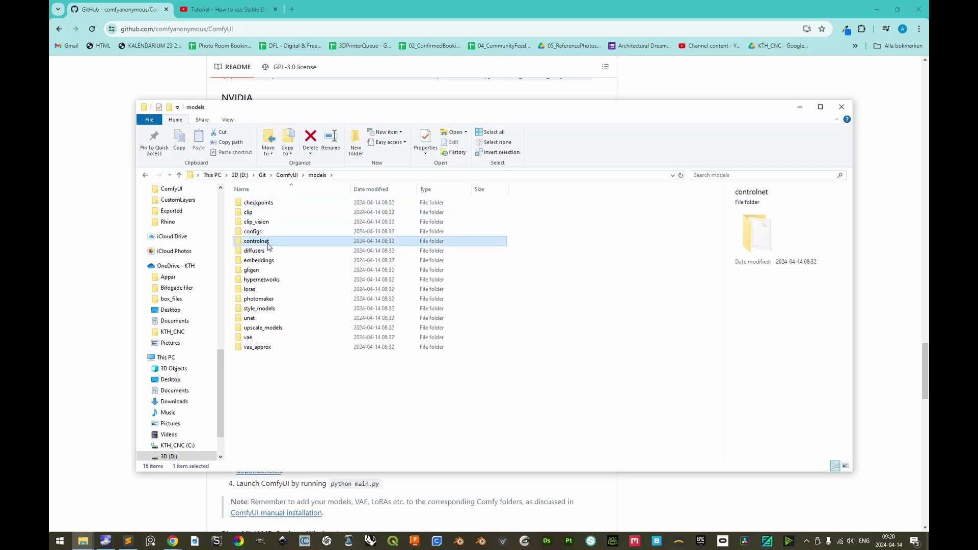
left_click(271, 292)
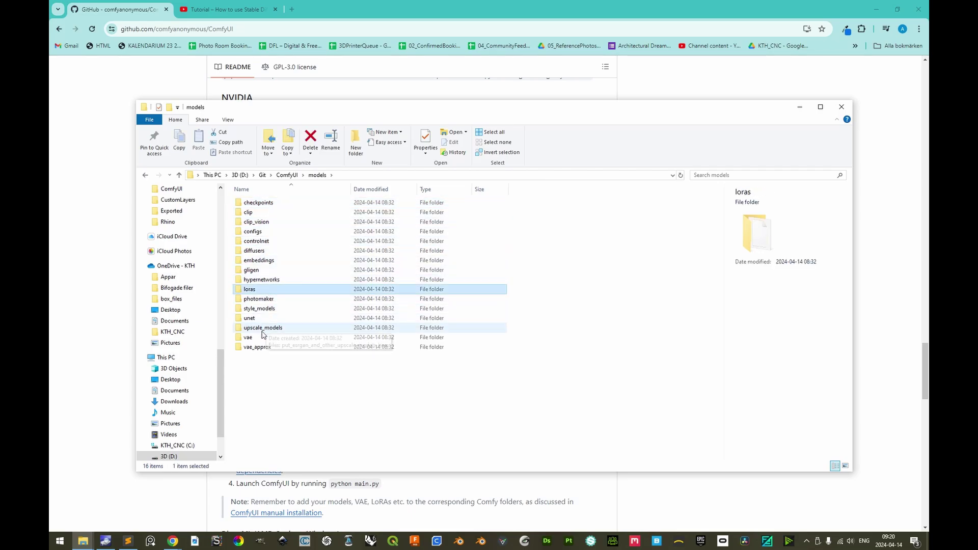
left_click(263, 336)
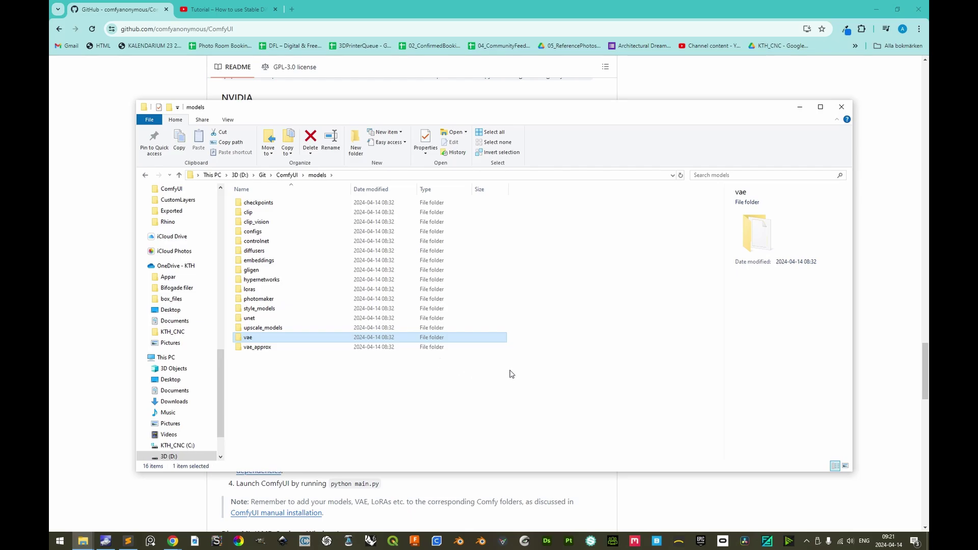
Duplicate extra_model_paths.yaml.example in the ComfyUI folder and rename the copy extra_model_paths.yaml.
left_click(287, 175)
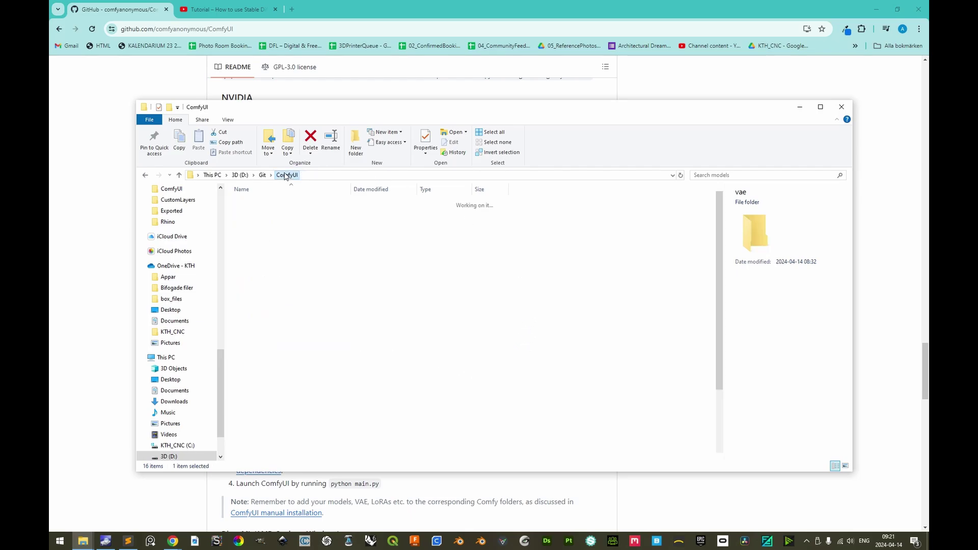
scroll(313, 377, "down", 3)
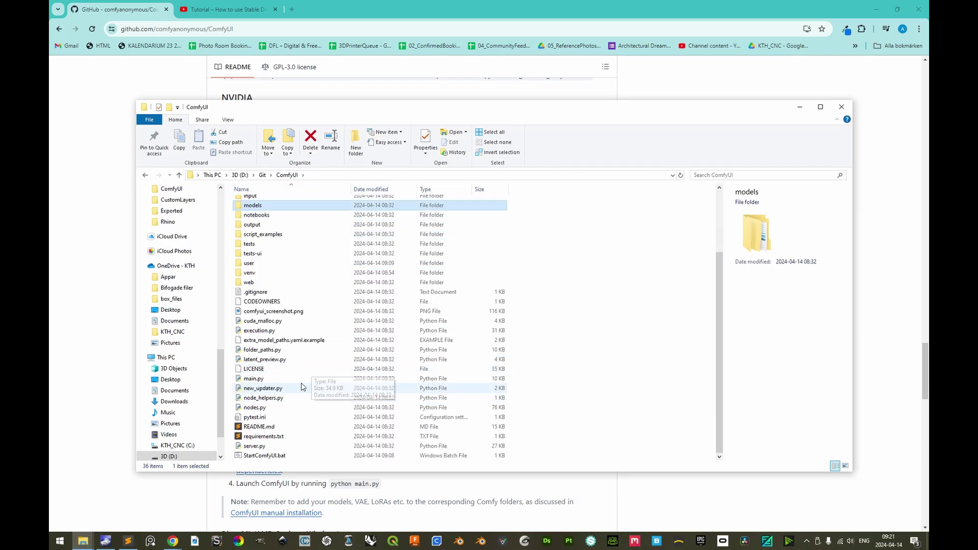
left_click(311, 341)
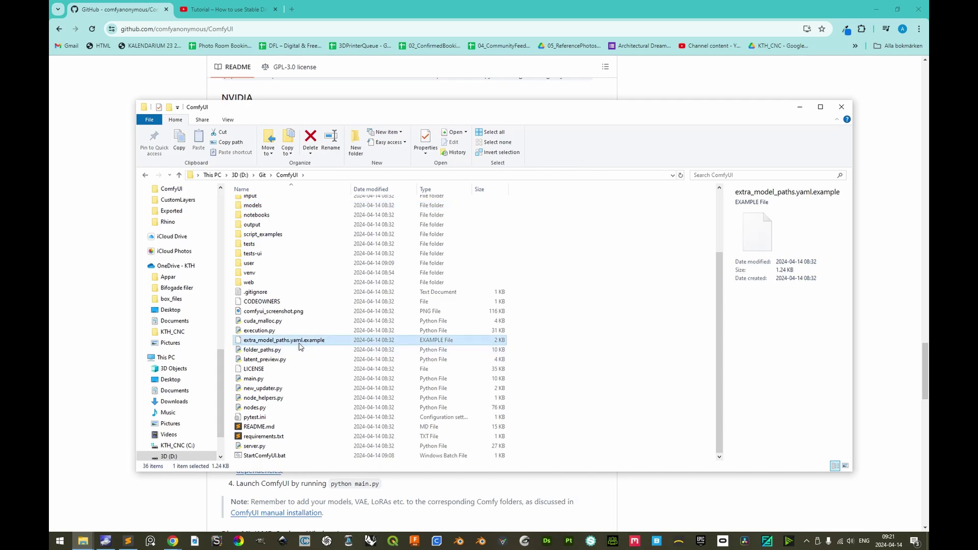
key("ctrl+c")
key("ctrl+v")
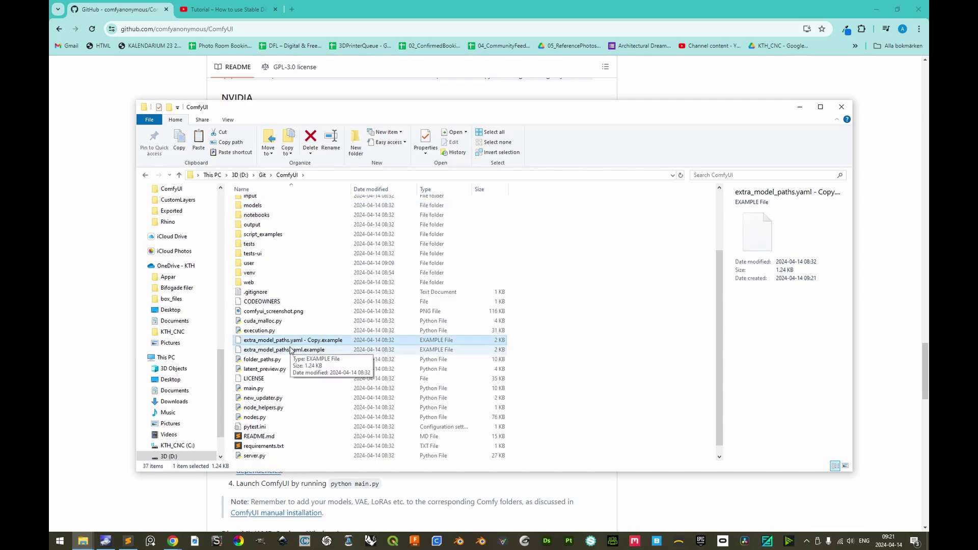
left_click(316, 340)
left_click(316, 340)
left_click_drag(304, 341, 345, 340)
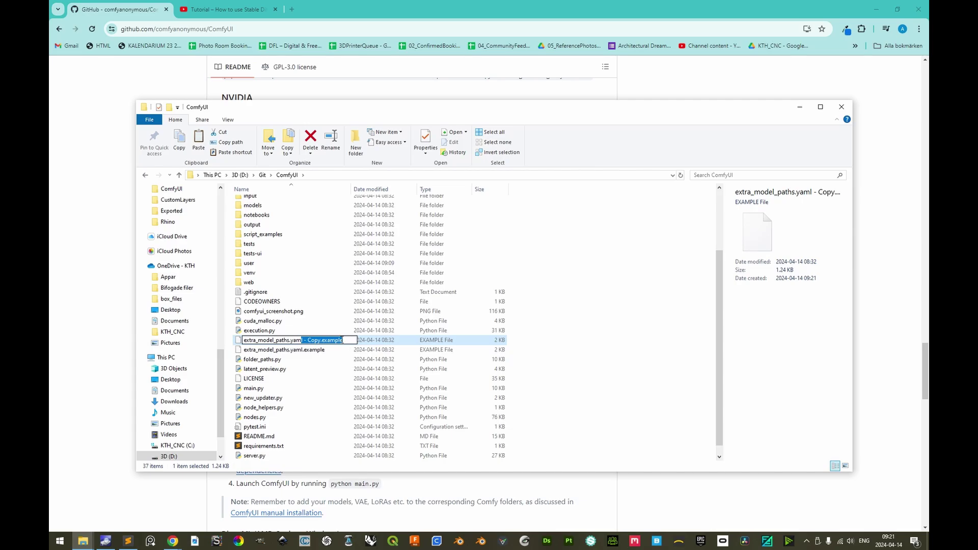
key("BackSpace")
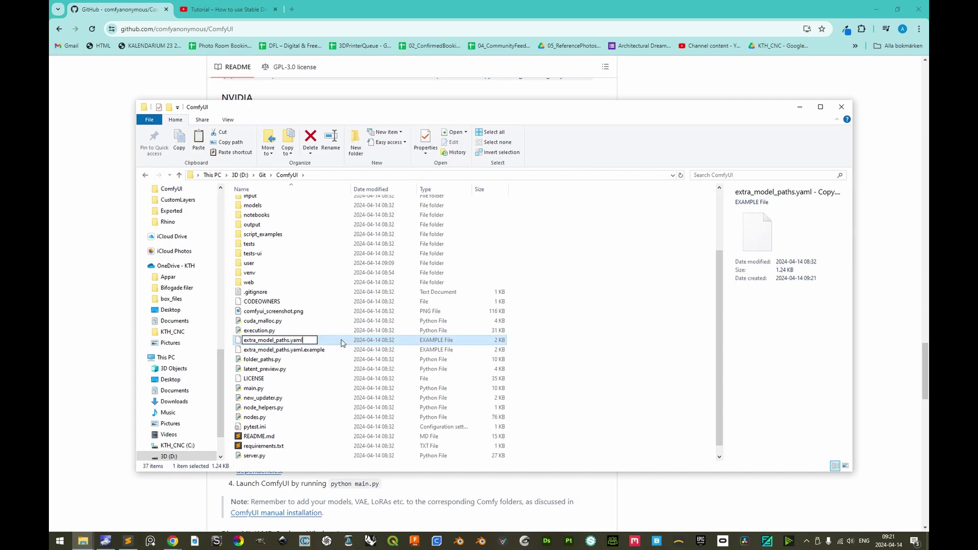
key("Return")
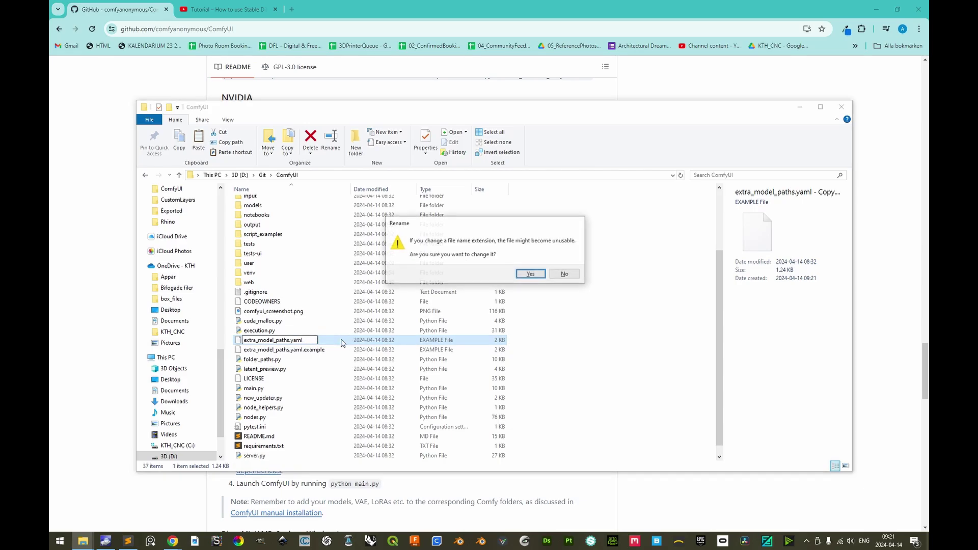
left_click(531, 275)
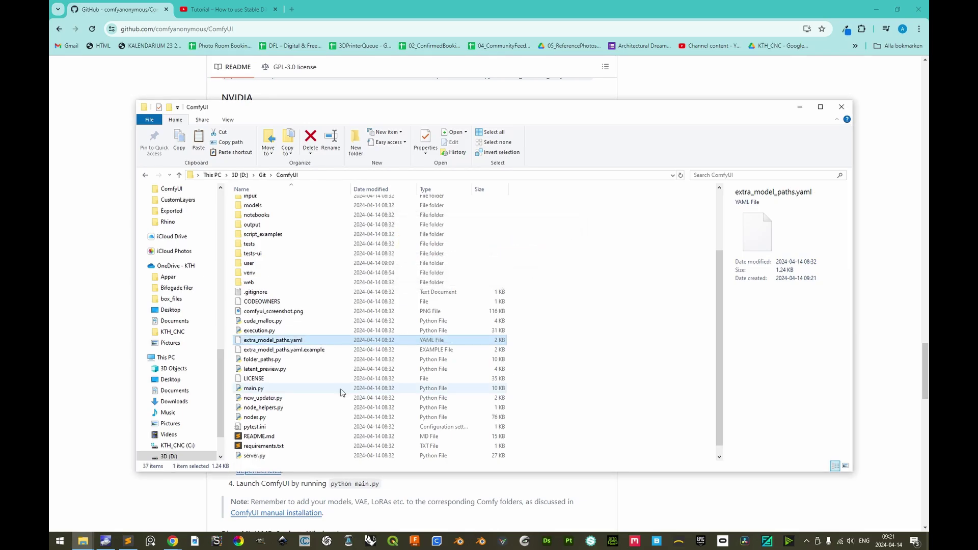
Open extra_model_paths.yaml in a new Sublime Text window.
right_click(127, 541)
left_click(124, 497)
key("alt+Tab")
left_click_drag(270, 339, 122, 261)
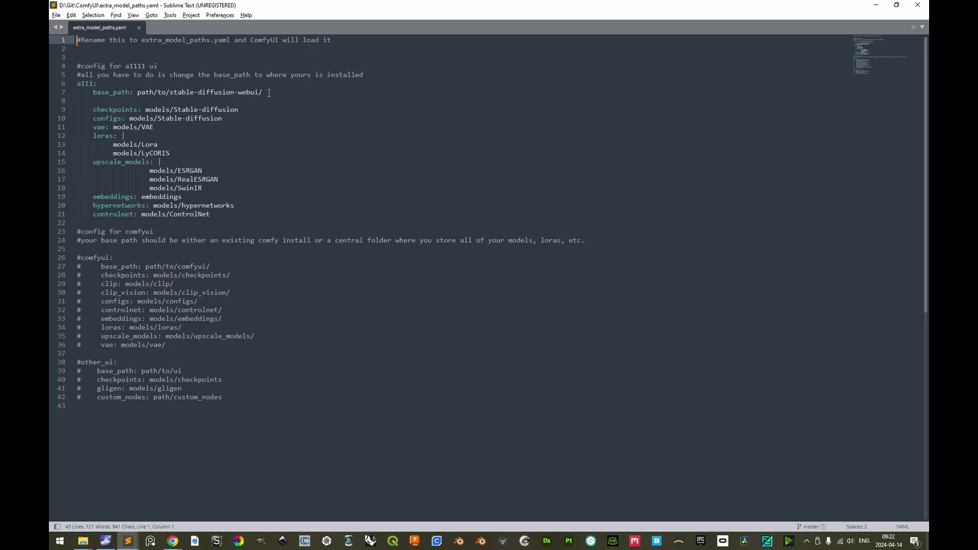
Replace the placeholder base_path on line 7 with the automatic install path from File Explorer.
left_click_drag(269, 92, 137, 92)
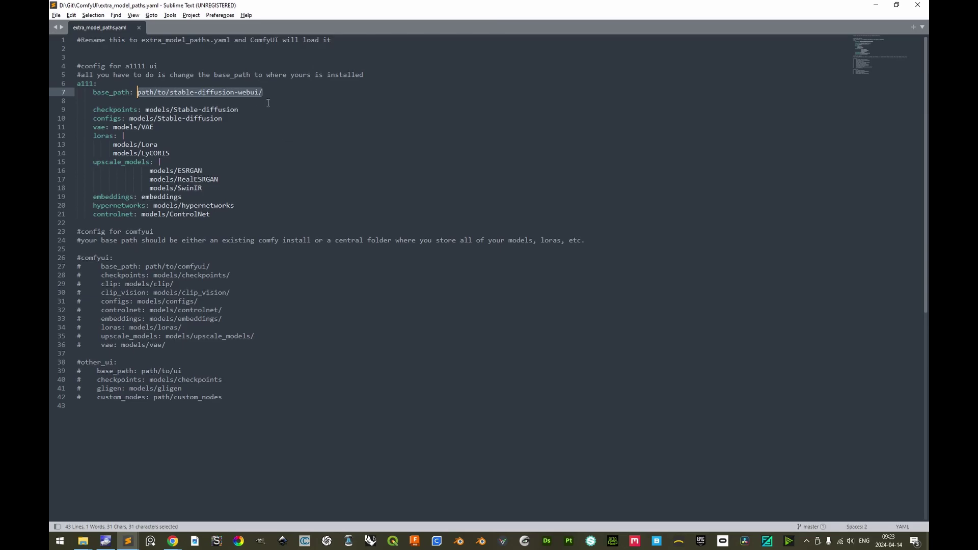
right_click(82, 541)
left_click(89, 504)
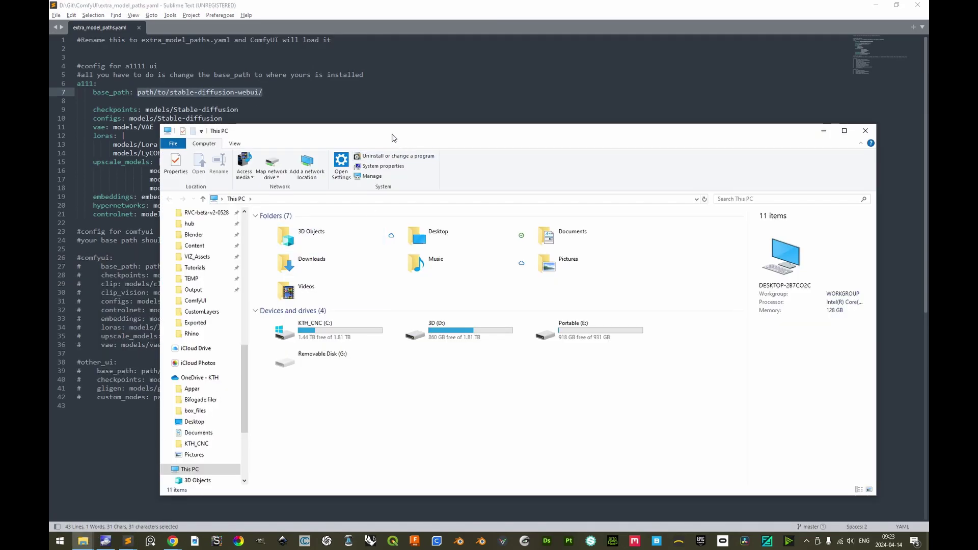
left_click(539, 203)
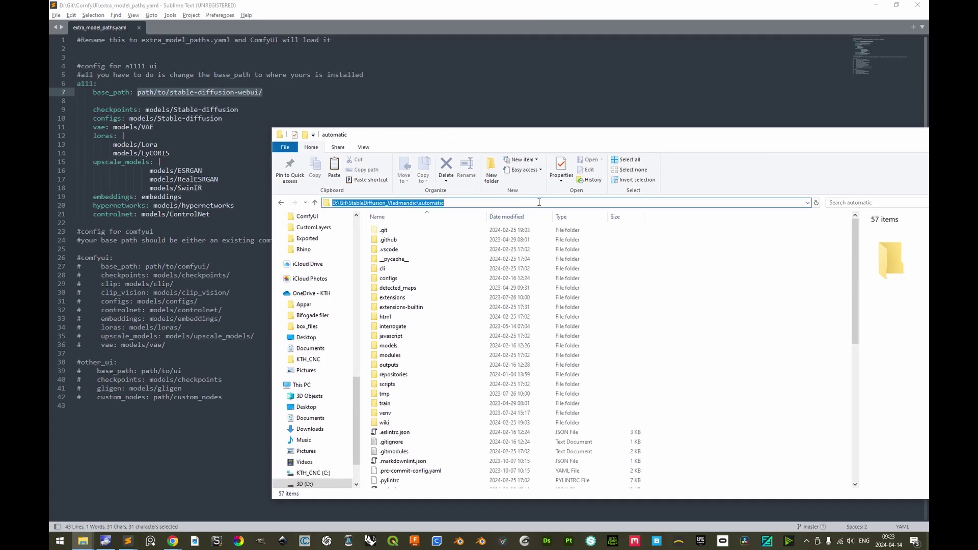
left_click_drag(267, 96, 137, 94)
key("ctrl+v")
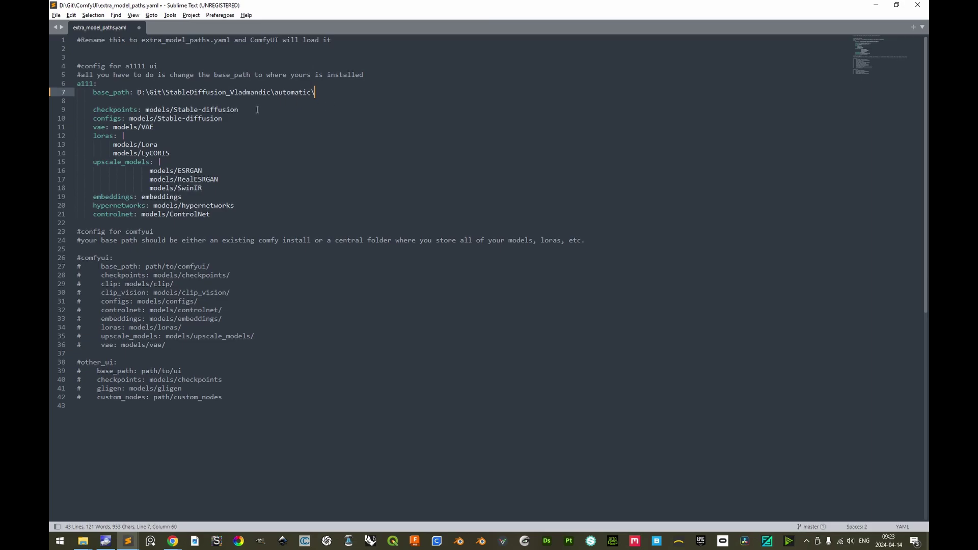
Replace all backslashes in the file with forward slashes using find and replace.
left_click_drag(149, 91, 146, 92)
type("\\")
key("ctrl+h")
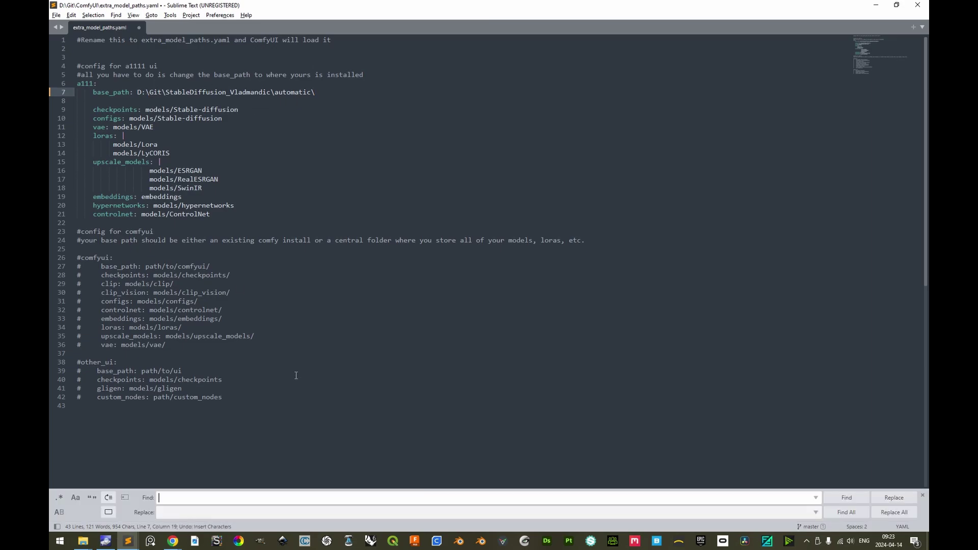
type("\\")
left_click(159, 512)
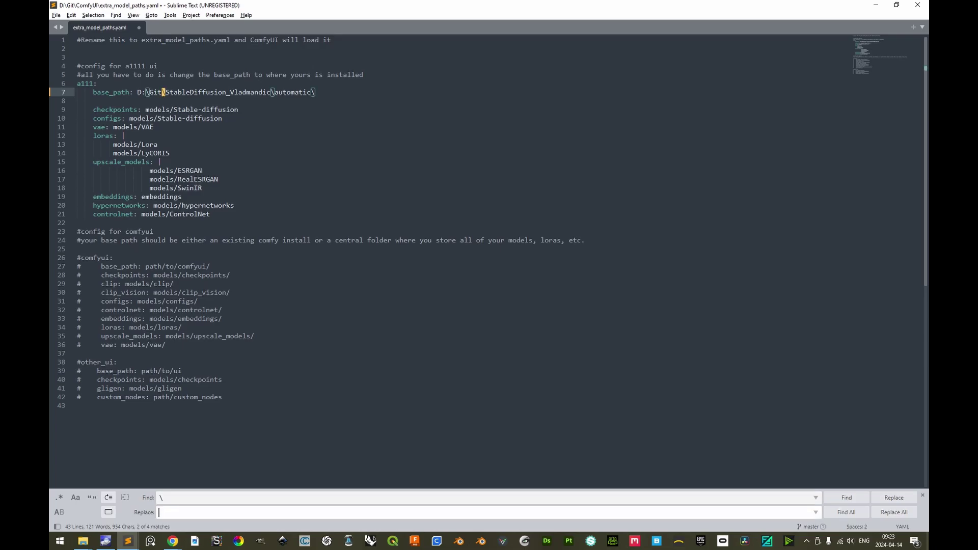
type("/")
left_click(894, 512)
key("alt+Tab")
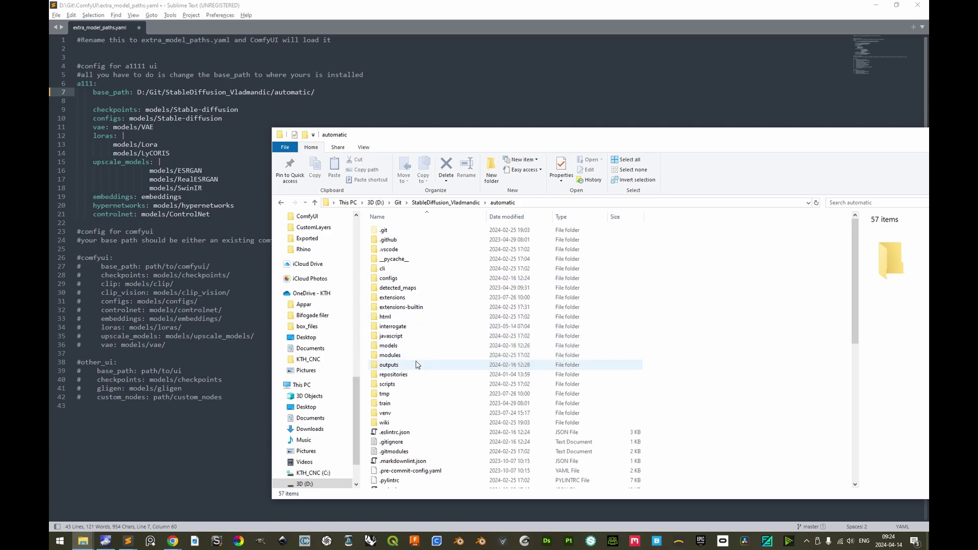
Check the automatic models folder for Stable-diffusion, VAE, Lora, LyCORIS, ESRGAN, RealESRGAN and SwinIR subfolders.
left_click(405, 347)
double_click(406, 349)
left_click(399, 461)
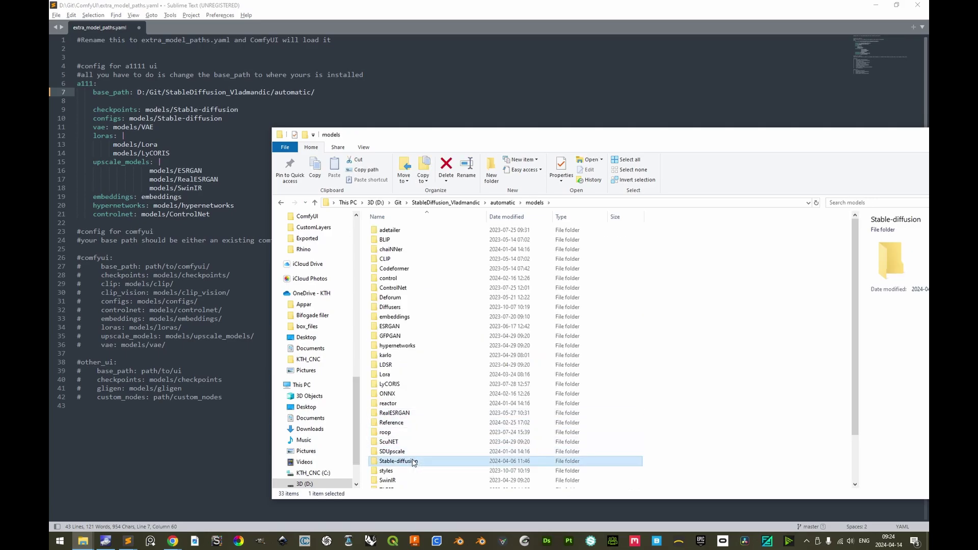
key("v")
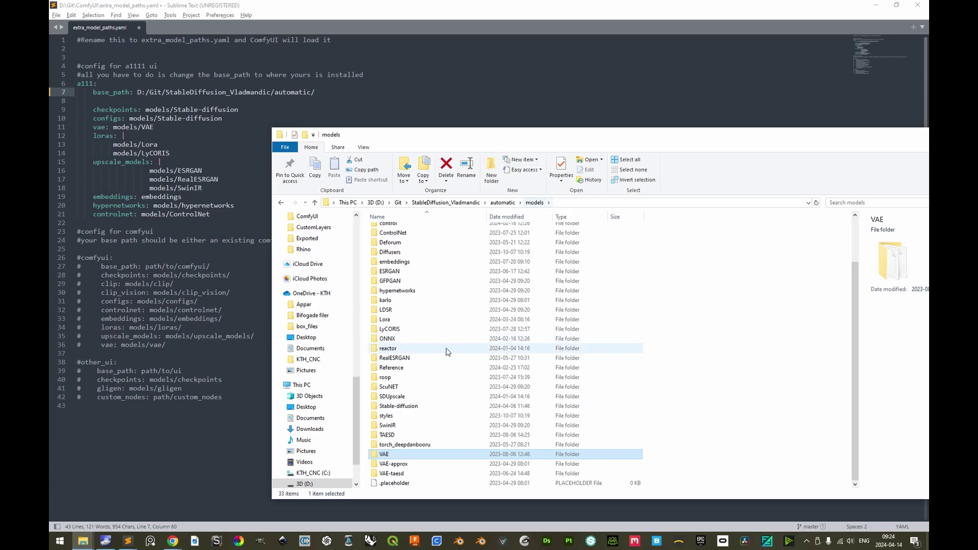
left_click(408, 320)
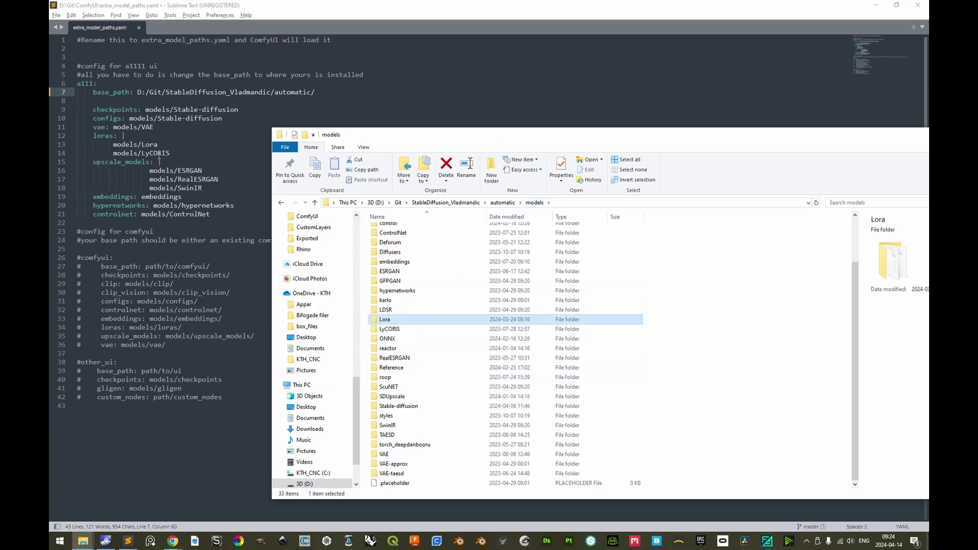
left_click(404, 329)
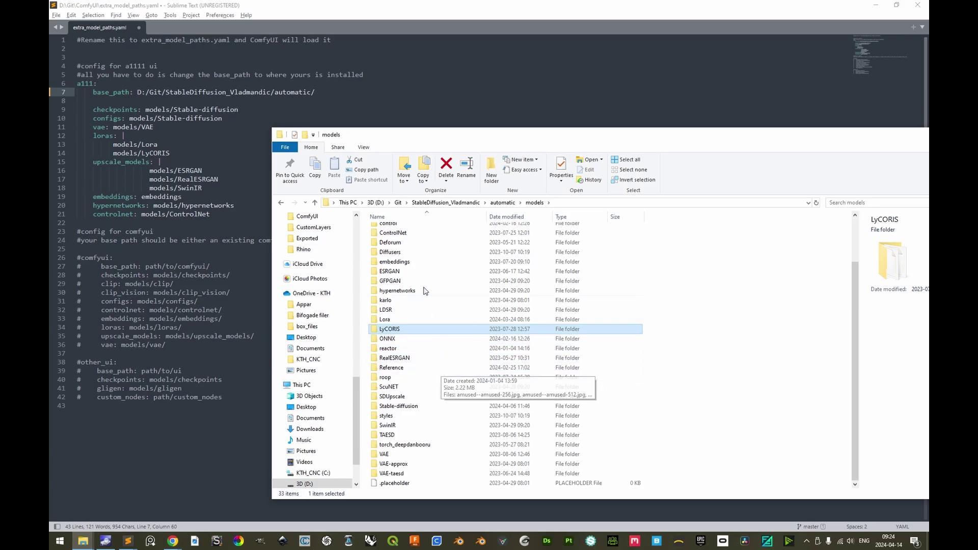
left_click(412, 272)
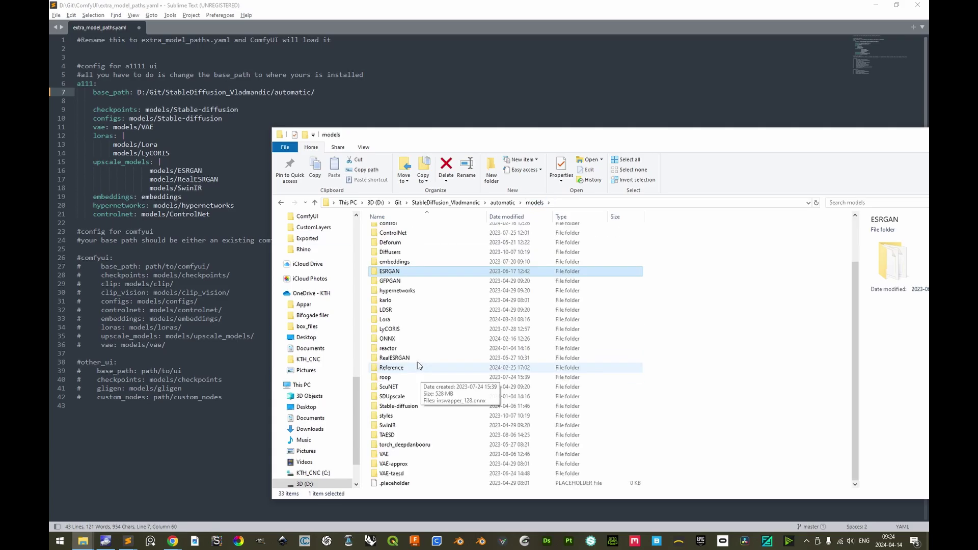
double_click(392, 358)
left_click(540, 205)
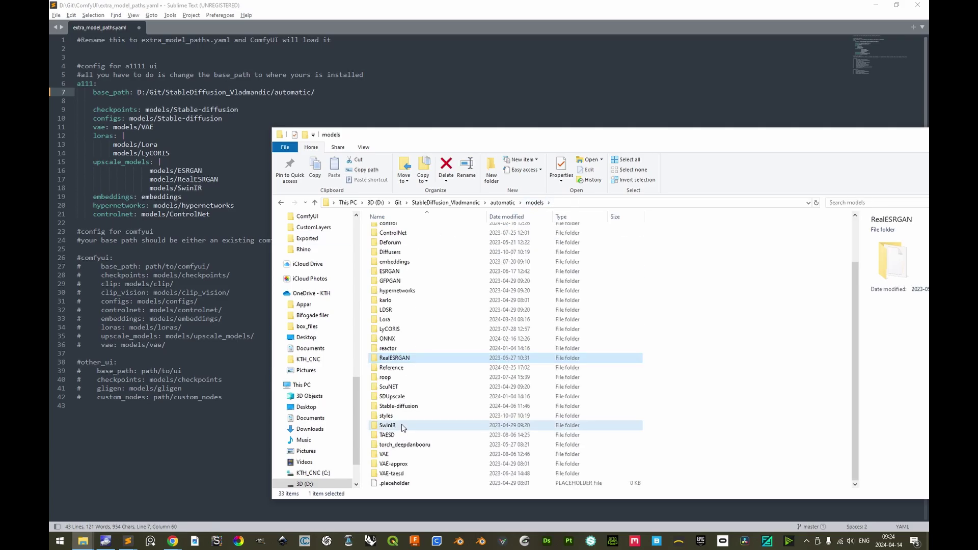
double_click(406, 425)
left_click(535, 203)
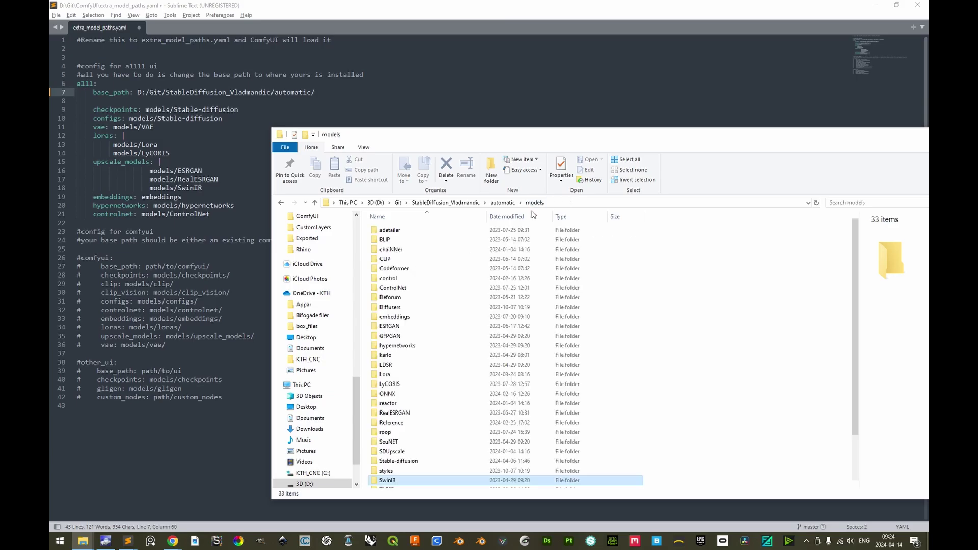
Set the embeddings value on line 19 to models/embeddings, copied from the folder path.
left_click_drag(181, 196, 142, 197)
key("alt+Tab")
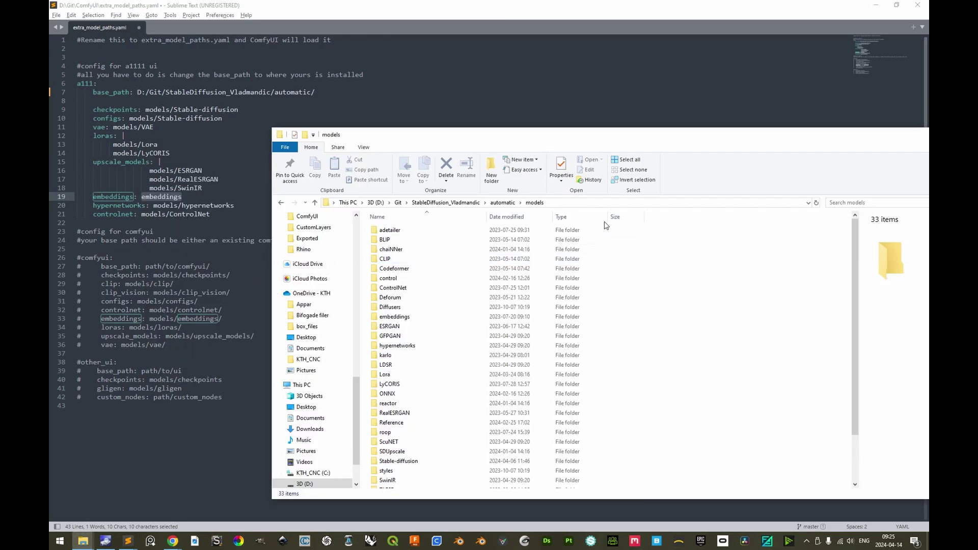
left_click(502, 202)
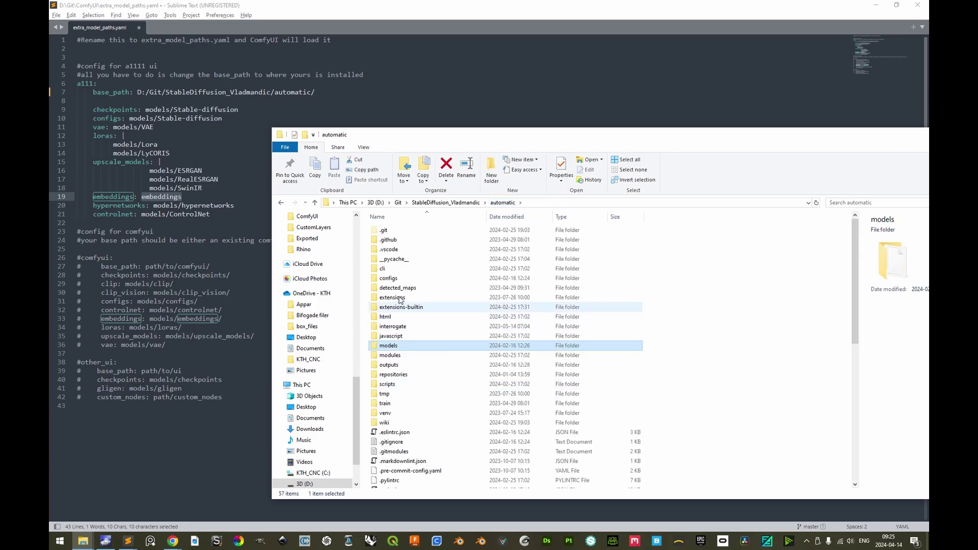
double_click(405, 346)
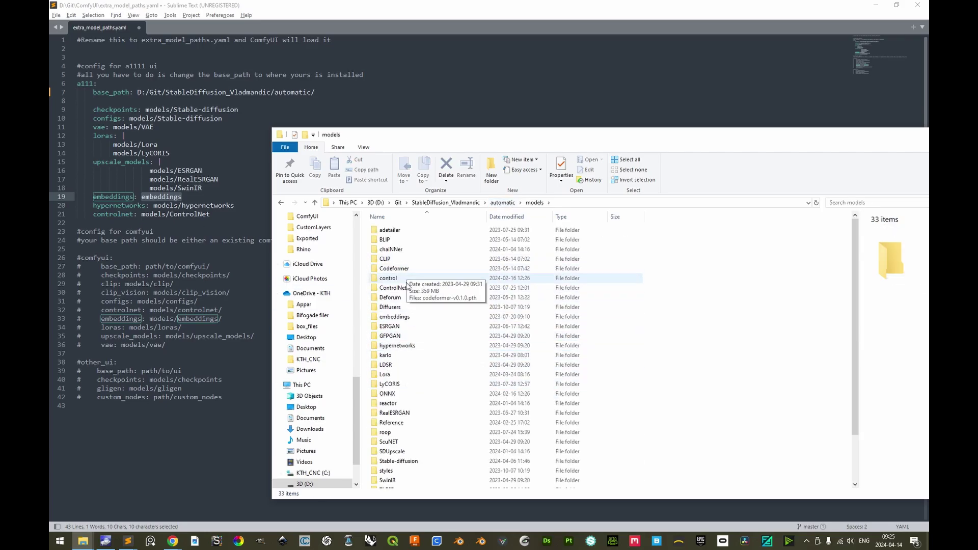
double_click(395, 317)
left_click(662, 202)
left_click_drag(476, 202, 535, 203)
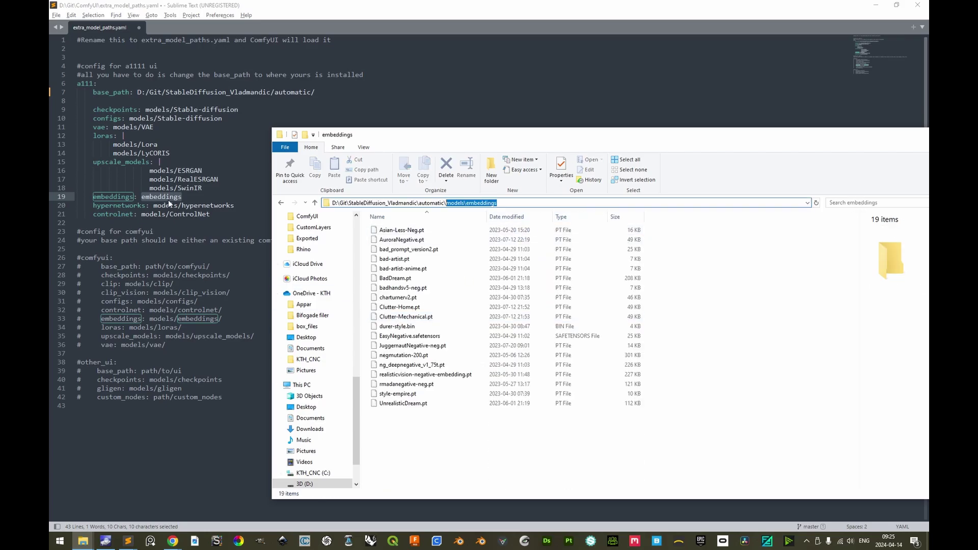
key("ctrl+c")
key("alt+Tab")
key("ctrl+v")
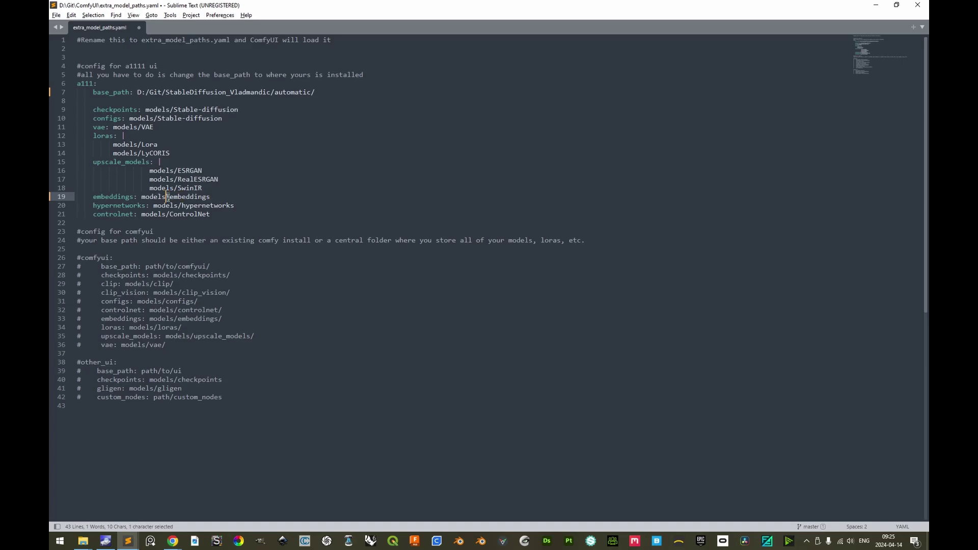
double_click(168, 196)
type("/")
Confirm the hypernetworks and ControlNet folders exist, then save extra_model_paths.yaml.
key("alt+Tab")
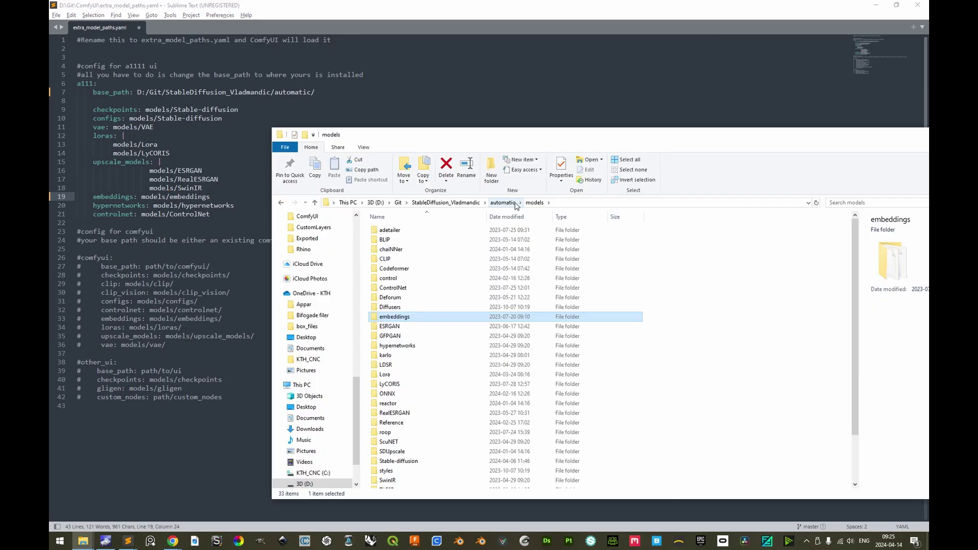
left_click(407, 346)
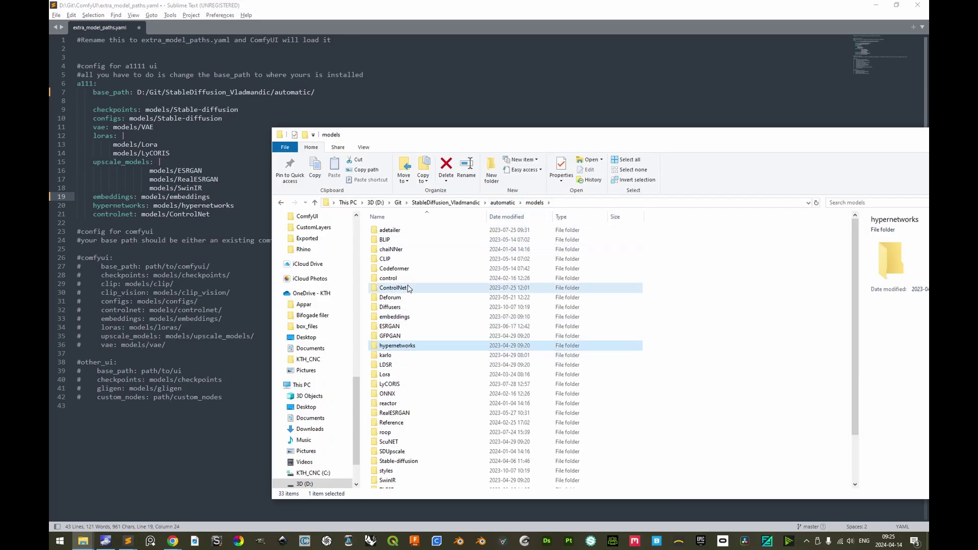
double_click(403, 288)
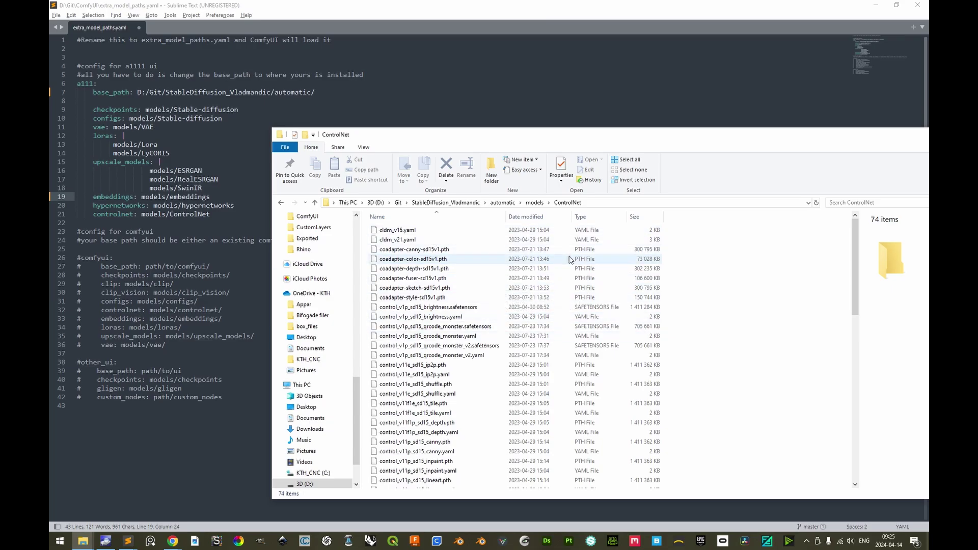
left_click(258, 223)
key("ctrl+s")
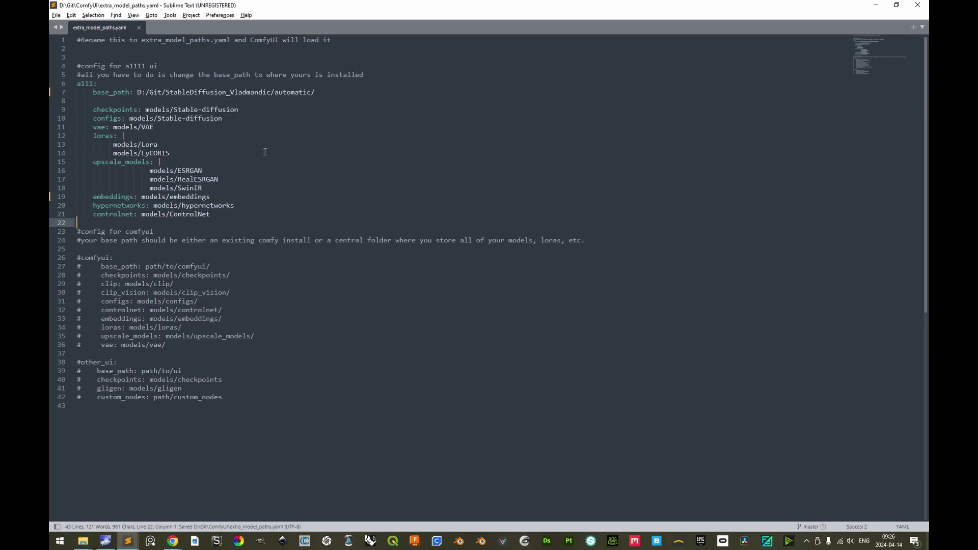
Close the config file, relaunch ComfyUI and load 127.0.0.1:8188 in a new tab.
left_click(138, 27)
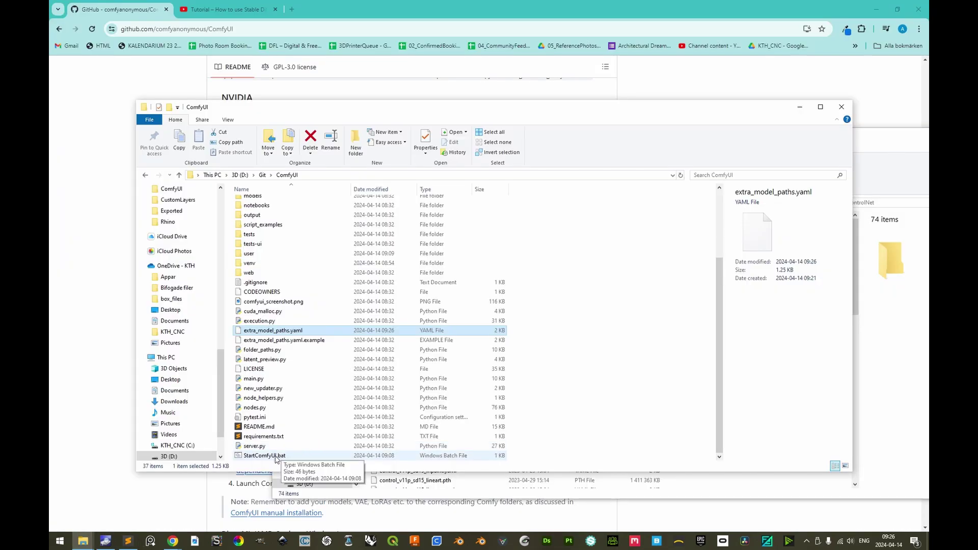
double_click(275, 457)
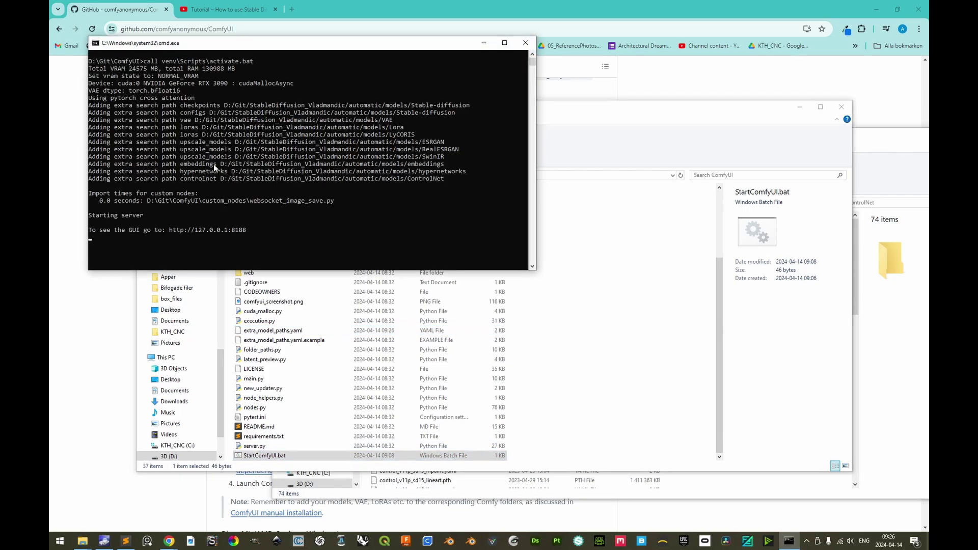
left_click(291, 9)
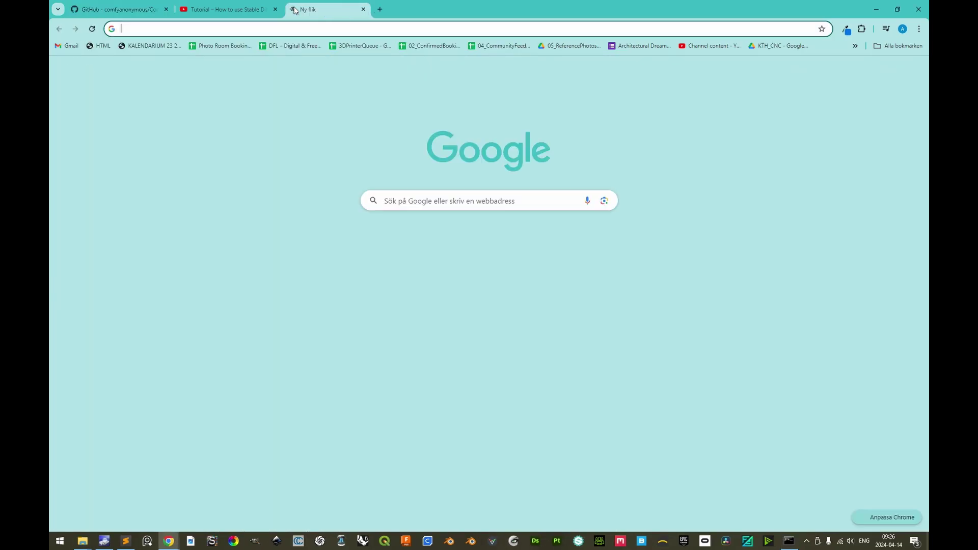
type("127.0.0.1:8188")
key("Return")
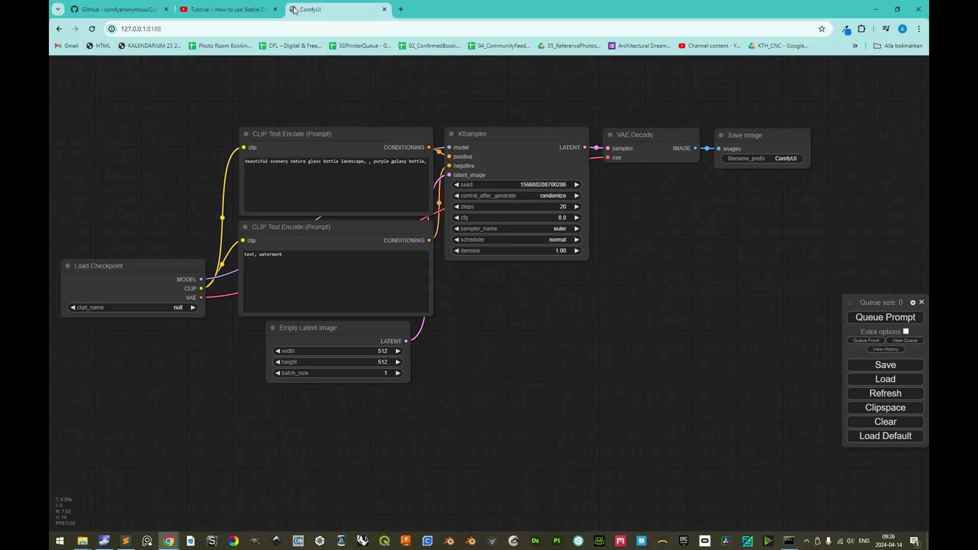
Select the dreamshaper_4BakedVaeFp16.safetensors checkpoint in Load Checkpoint.
left_click(192, 308)
left_click(143, 307)
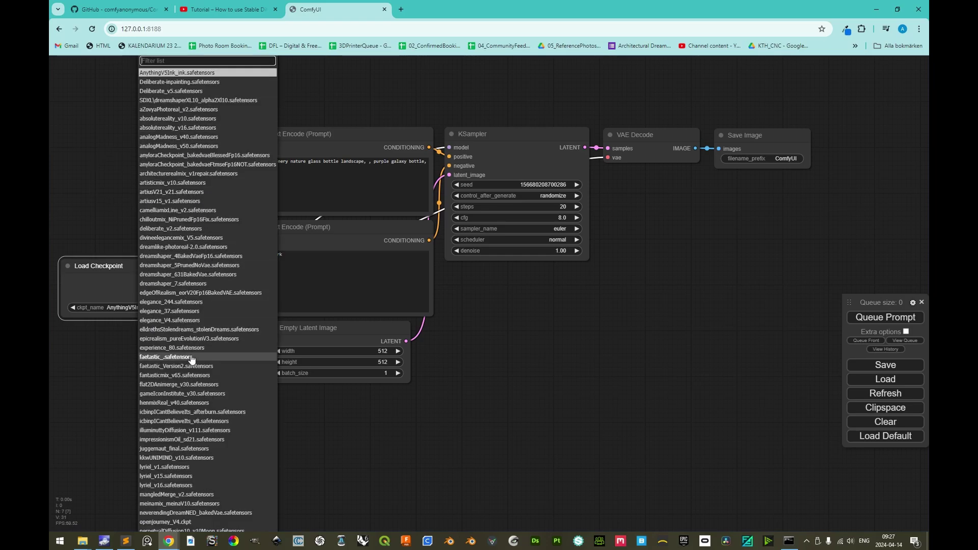
left_click(197, 256)
Set KSampler to 35 steps with the dpmpp_2m sampler and karras scheduler.
left_click(565, 206)
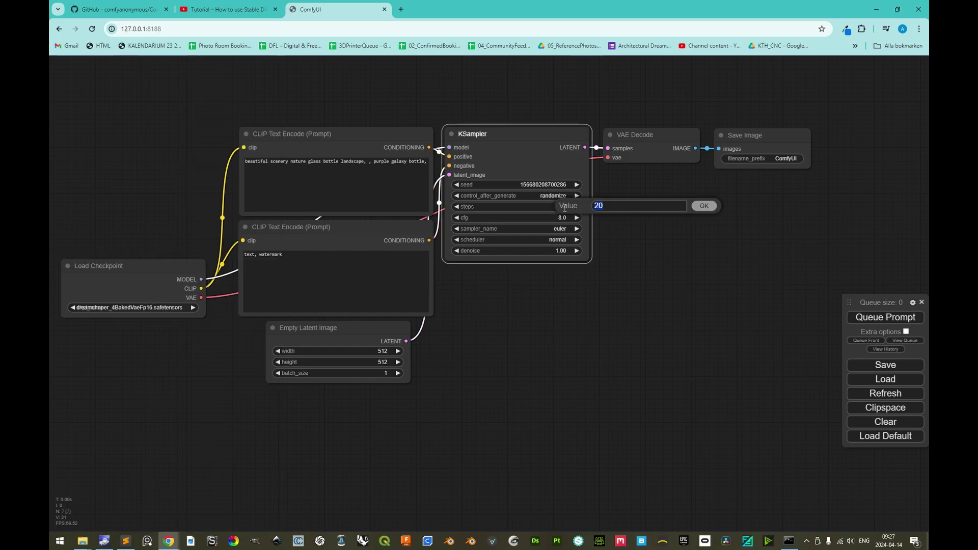
key("Return")
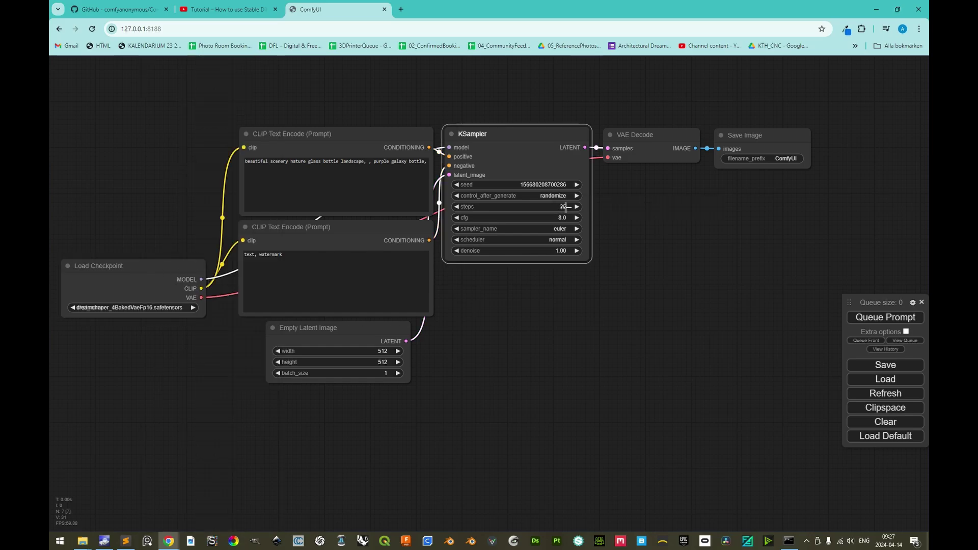
left_click(542, 229)
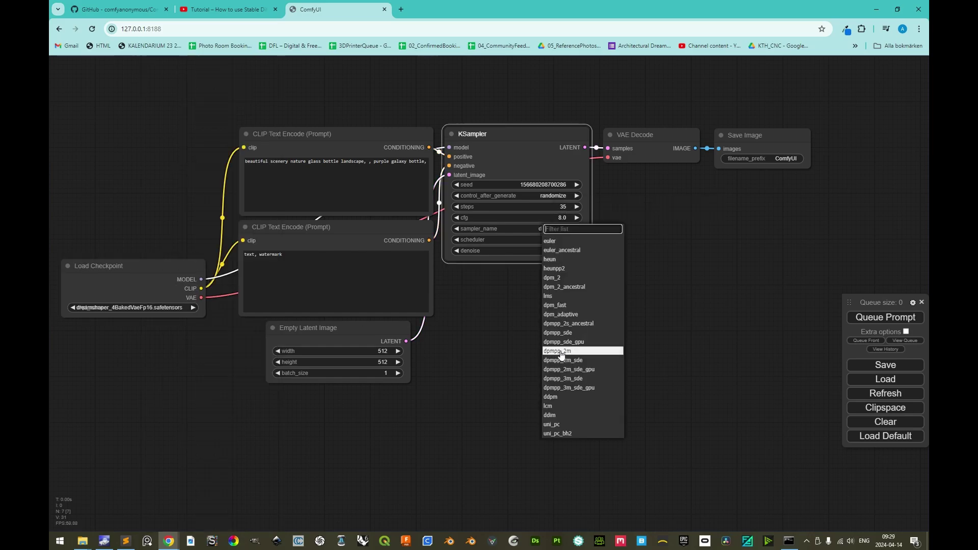
left_click(560, 352)
left_click(549, 240)
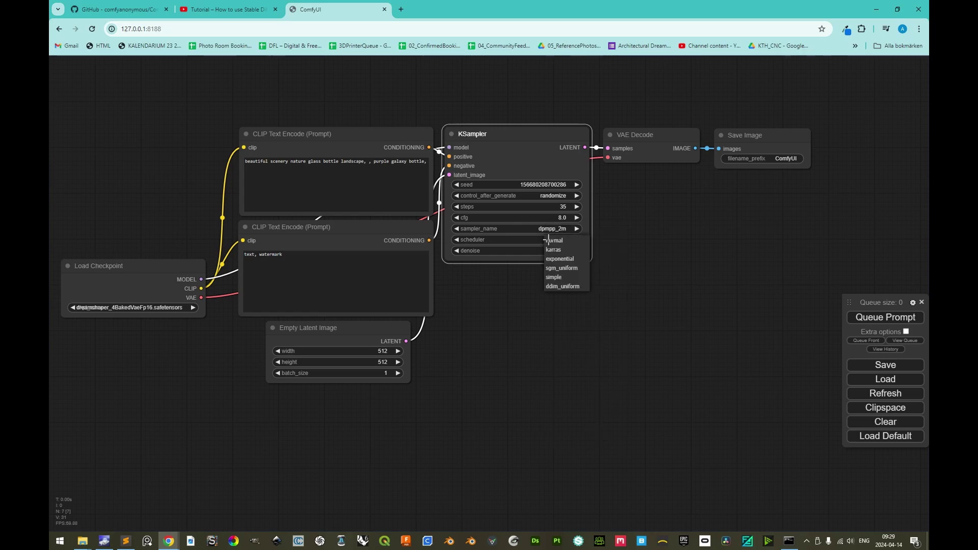
left_click(560, 250)
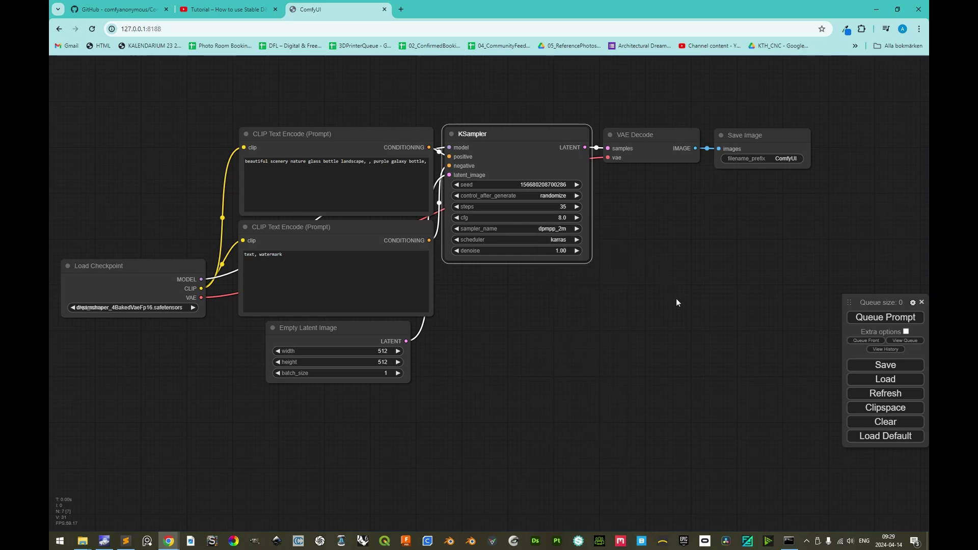
Add 'NSFW, nudity, violence,' to the negative prompt and end the positive with 'Roman ruins, overgrown columns'.
left_click(247, 254)
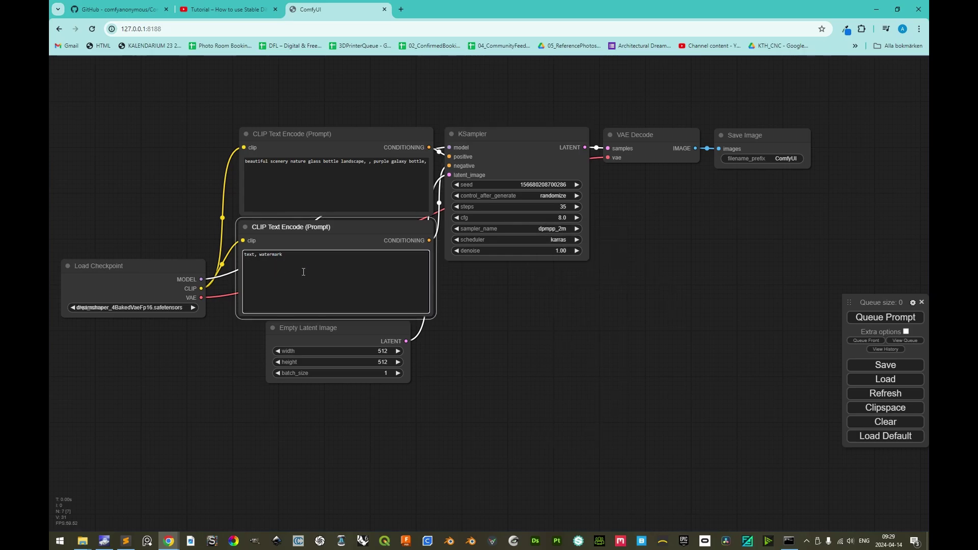
type("NSFW,")
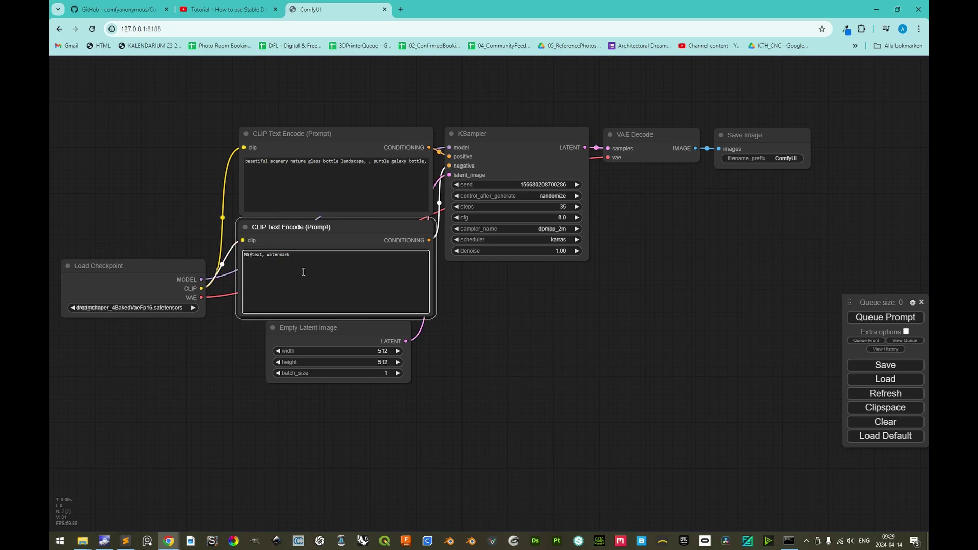
type(" nudity, violence,")
left_click(253, 161)
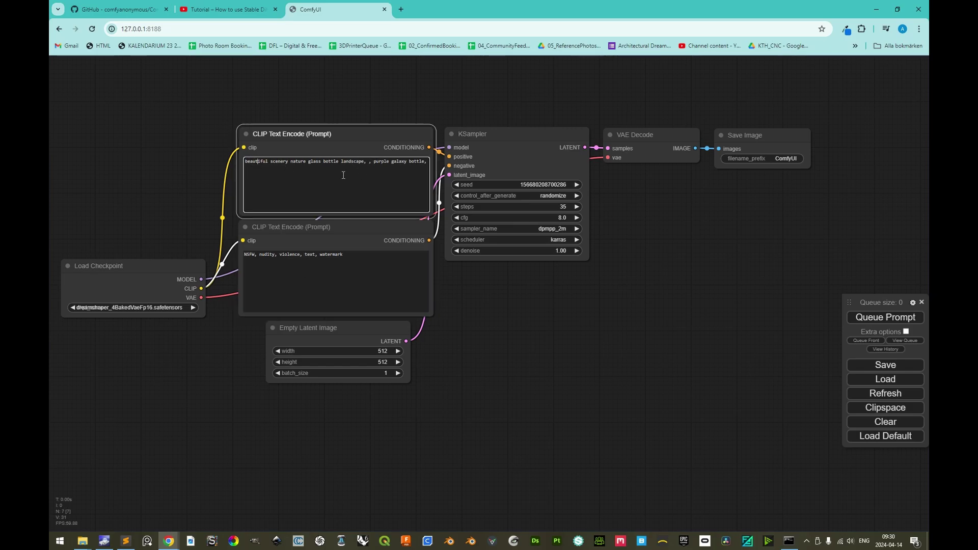
left_click(289, 162)
type(", ")
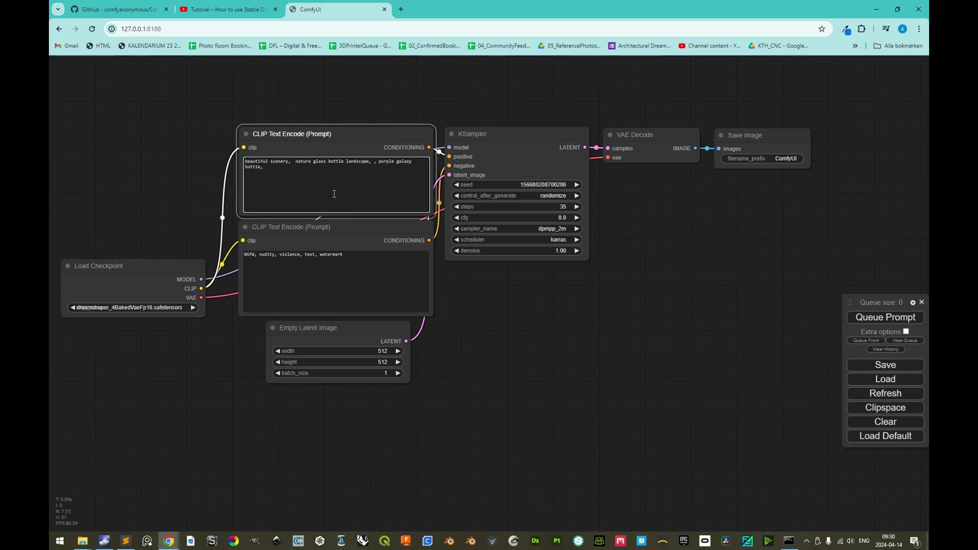
type("Roman ruins,")
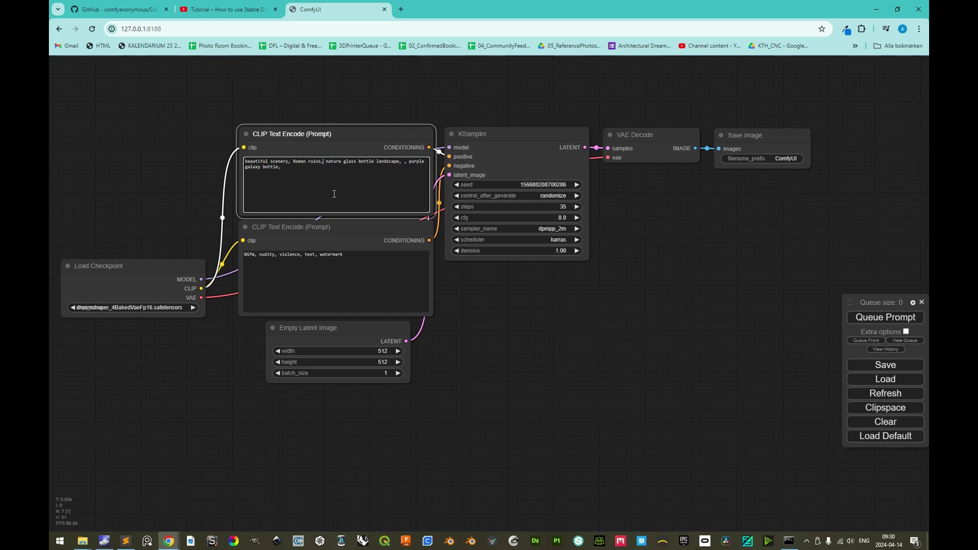
type(" overgrown")
key("ctrl+shift+End")
key("Delete")
type("columns")
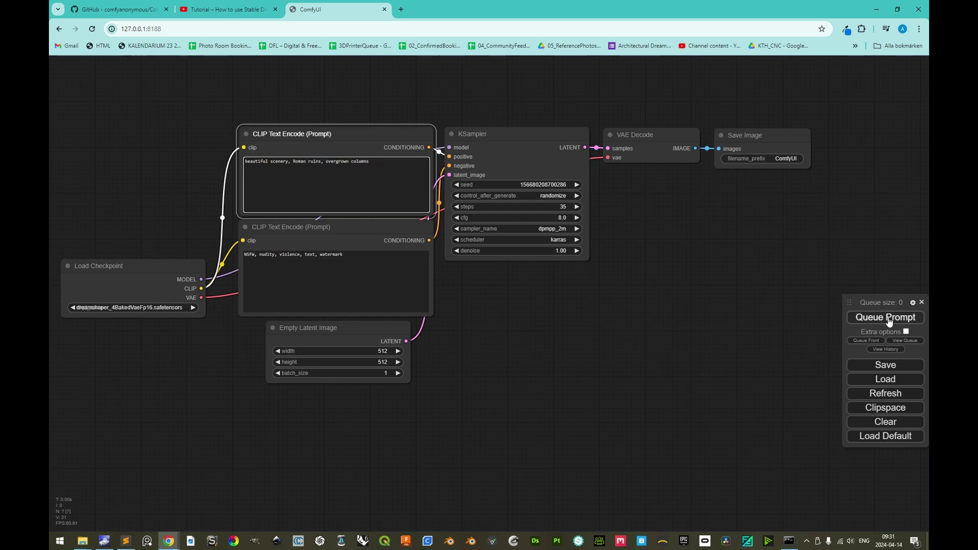
Generate the image and open it from Save Image in its own tab.
left_click(887, 318)
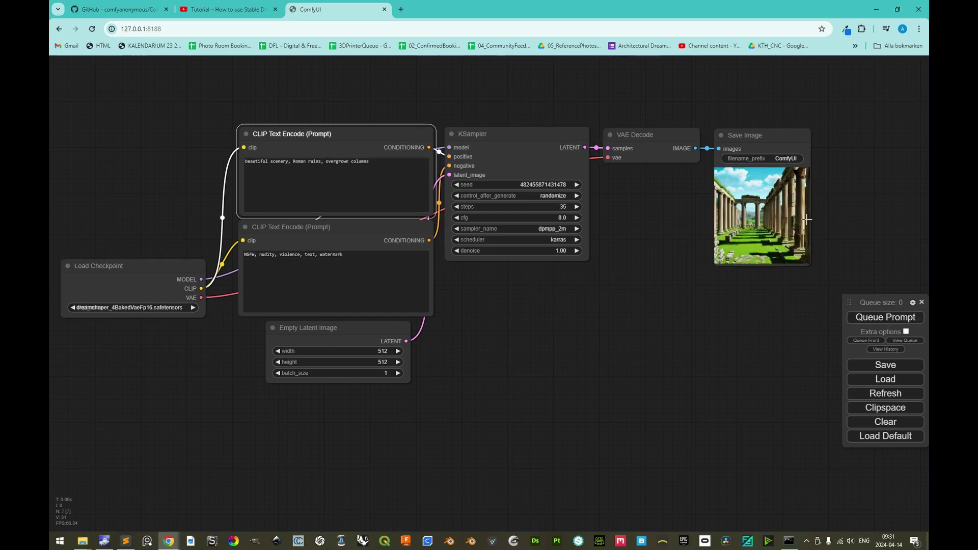
right_click(757, 201)
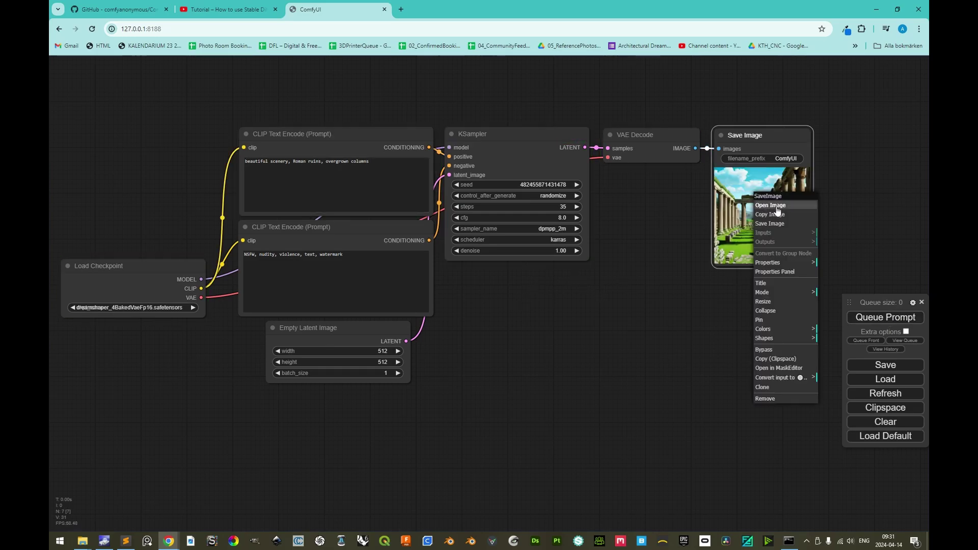
left_click(776, 207)
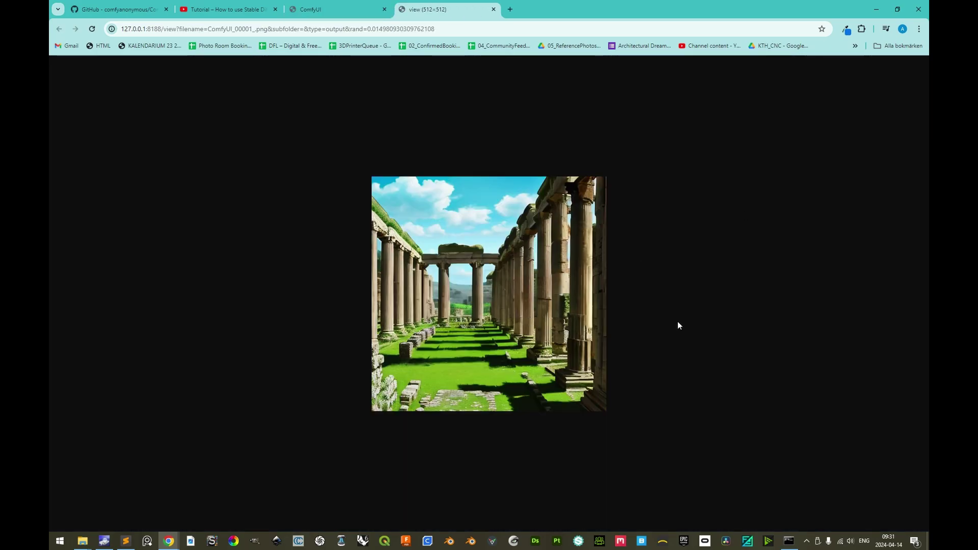
Open D:\Git\ComfyUI\output in File Explorer to find ComfyUI_00001_.png.
key("alt+Tab")
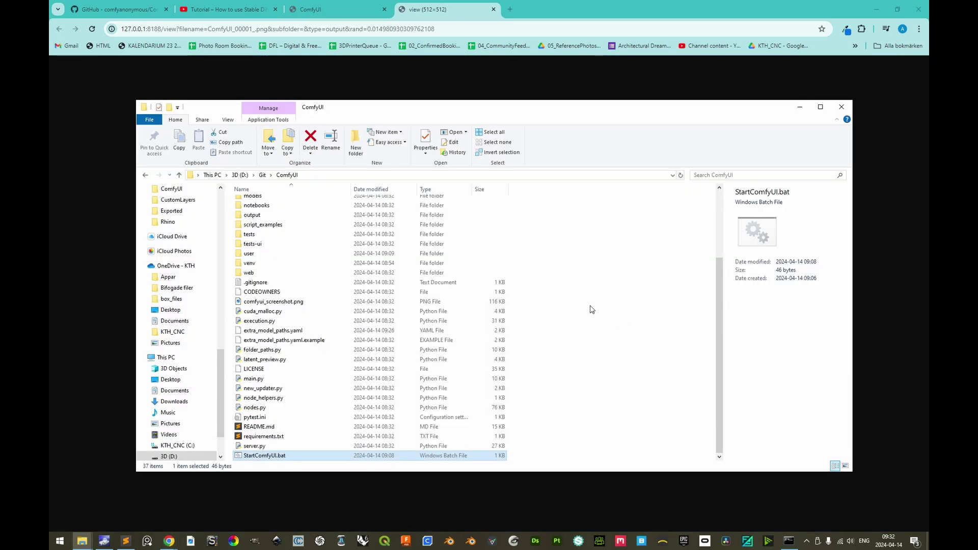
left_click(253, 215)
double_click(253, 216)
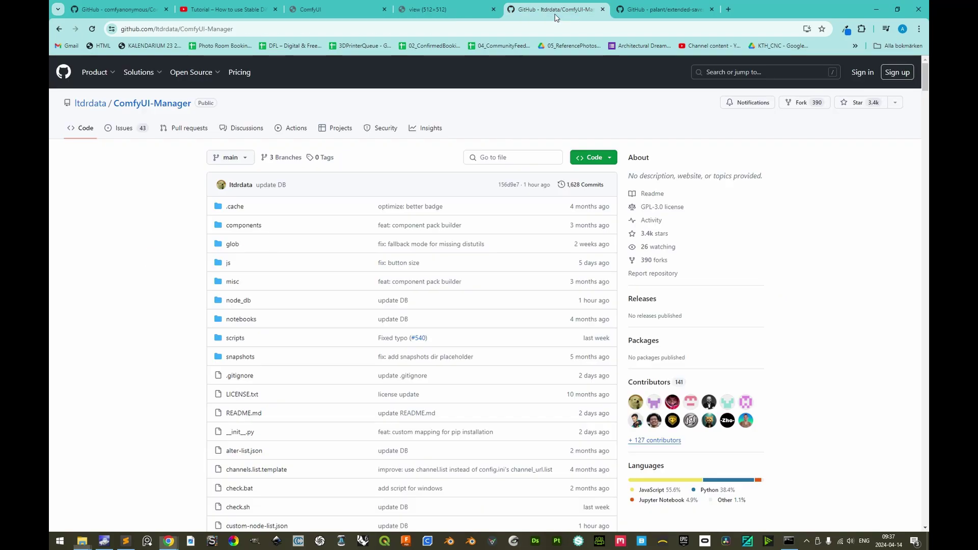
Look over the ComfyUI-Manager and extended-saveimage-comfyui repository pages, noting JPEG support.
left_click(554, 15)
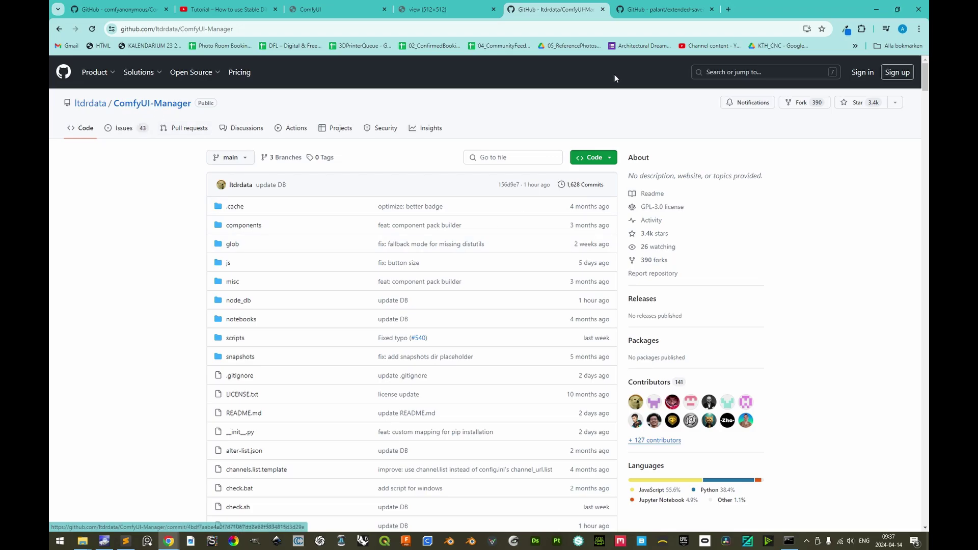
left_click(654, 11)
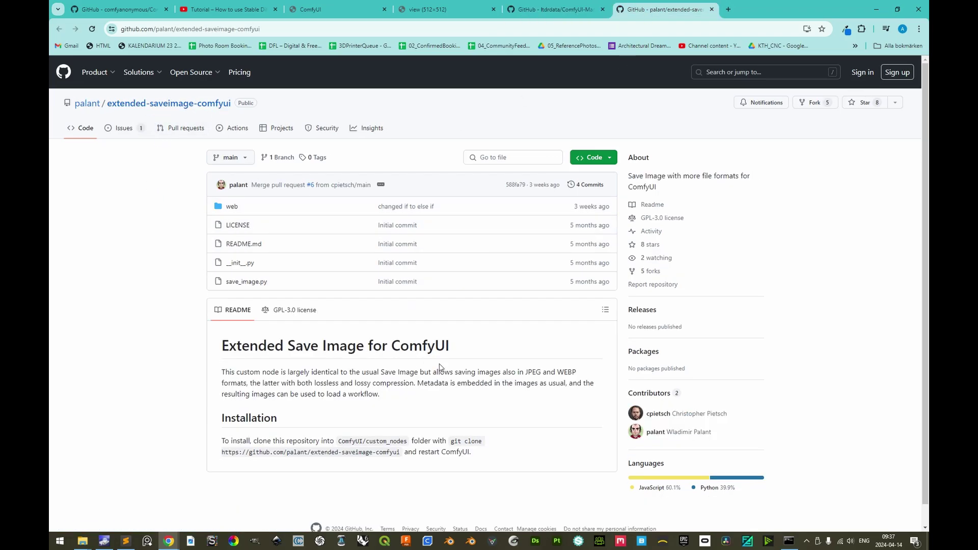
double_click(533, 372)
left_click(563, 373)
Read ComfyUI-Manager's installation steps up to Restart ComfyUI, then return to the ComfyUI workflow.
key("ctrl+shift+Tab")
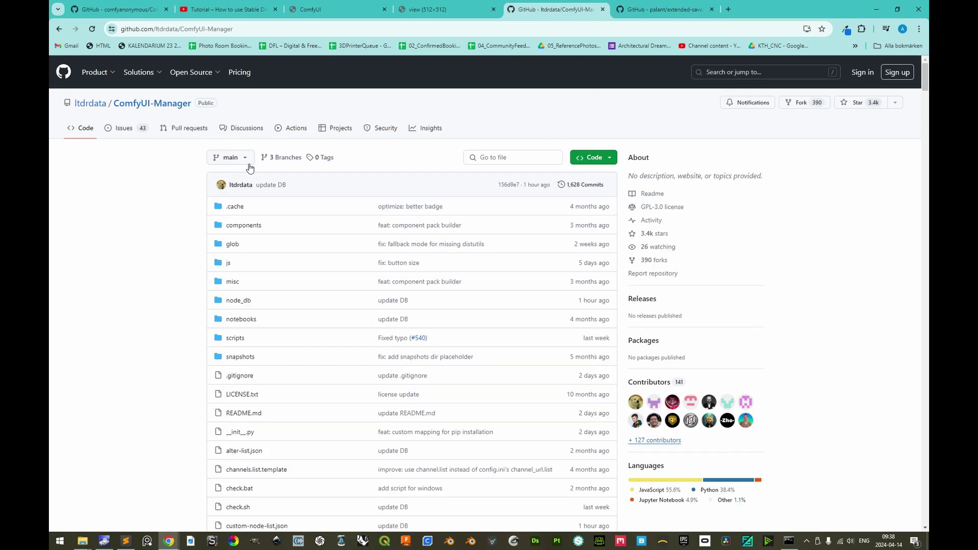
scroll(190, 294, "down", 15)
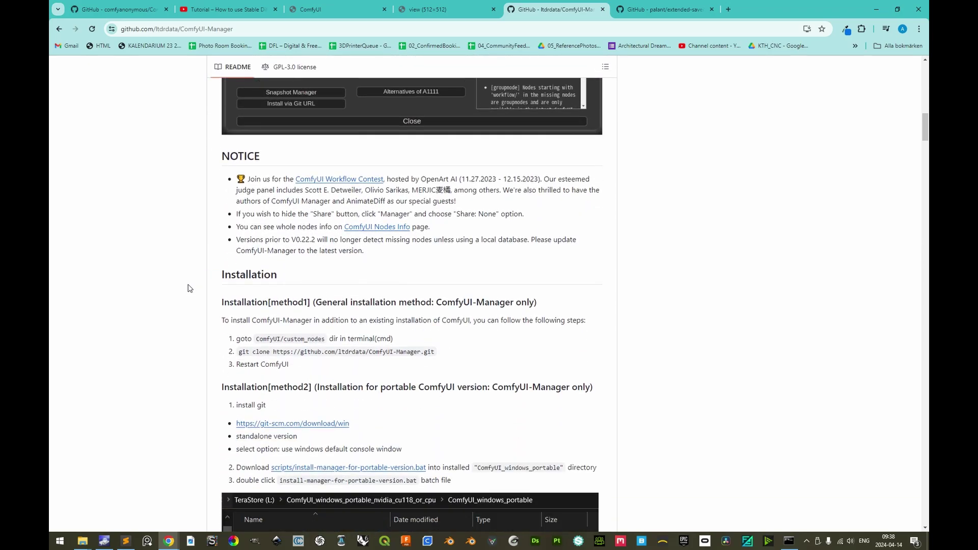
scroll(190, 288, "down", 4)
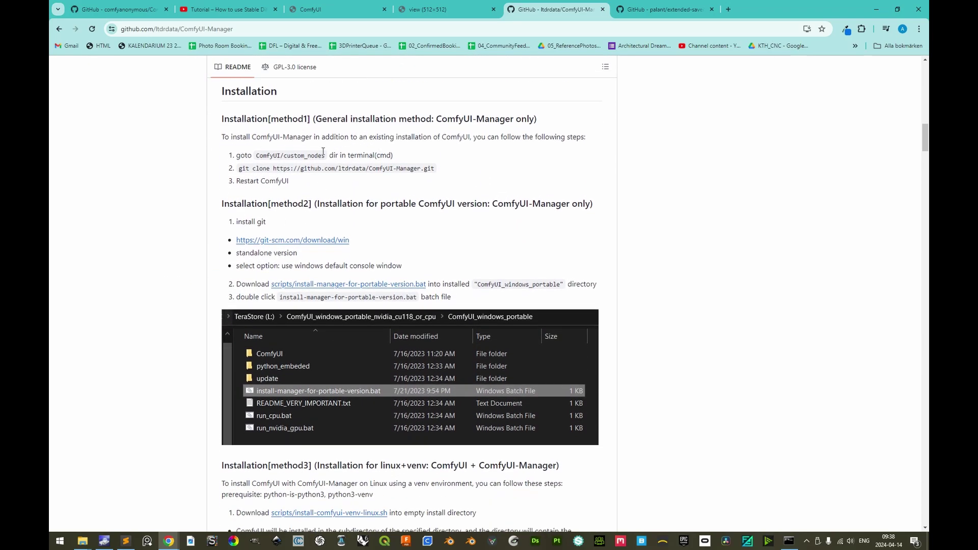
left_click_drag(236, 181, 308, 188)
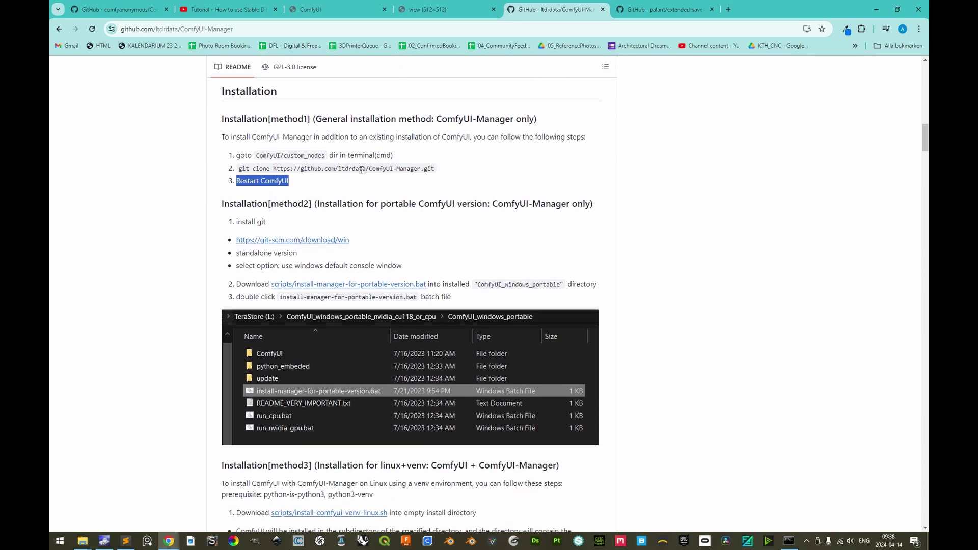
left_click(358, 8)
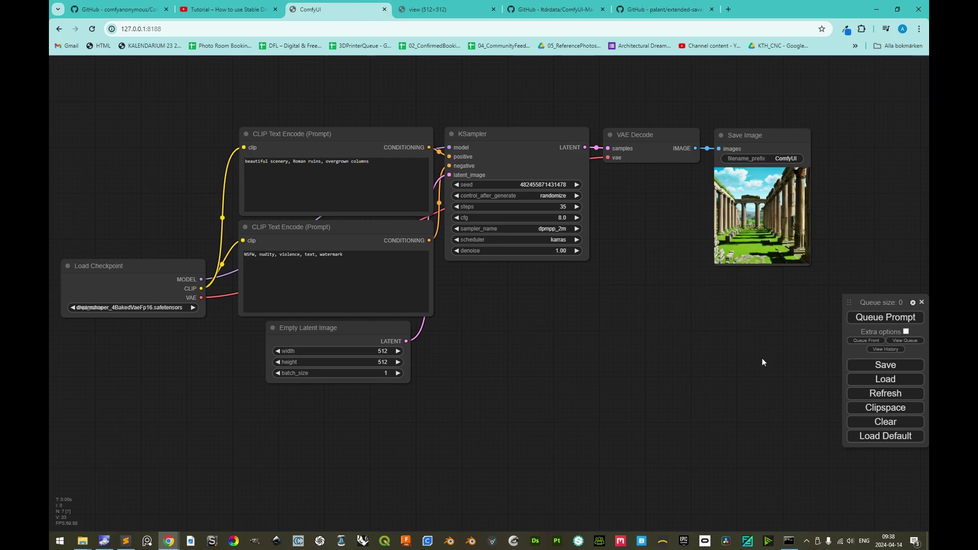
Save the current workflow under the new name 240414_InitalTest.json.
left_click(886, 366)
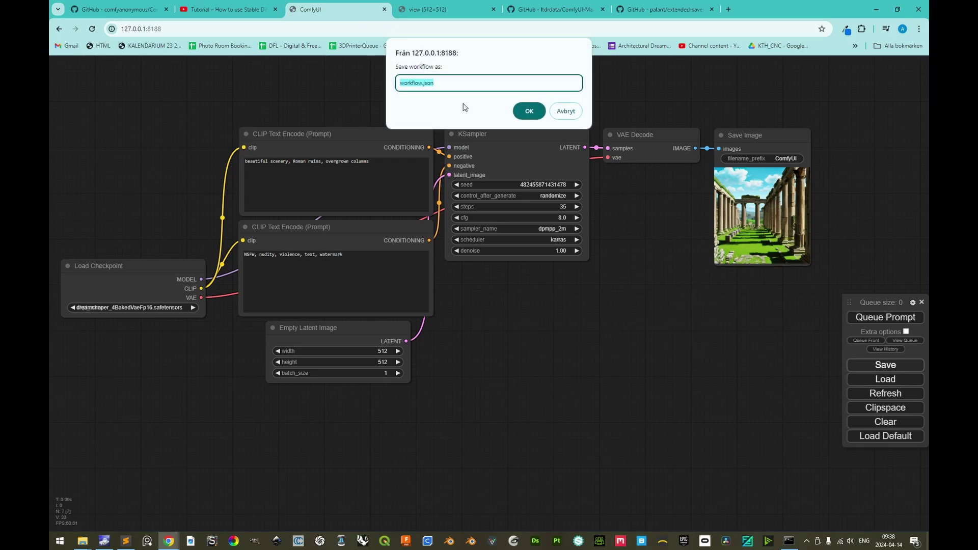
left_click(419, 83)
left_click_drag(422, 82, 354, 85)
type("240414_InitalTest")
key("Return")
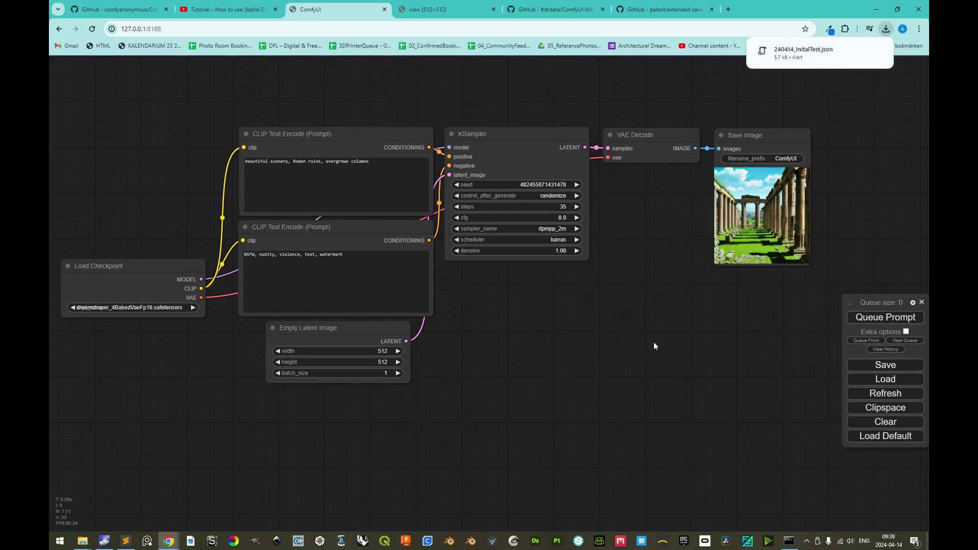
Close the ComfyUI browser tab and its server console, returning to the ComfyUI-Manager install instructions.
left_click(384, 9)
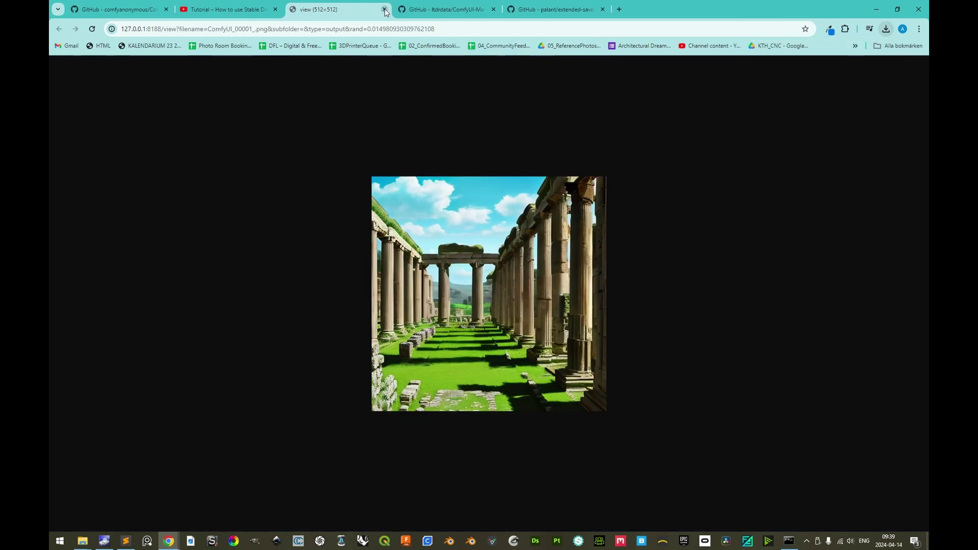
key("alt+Tab")
left_click(526, 43)
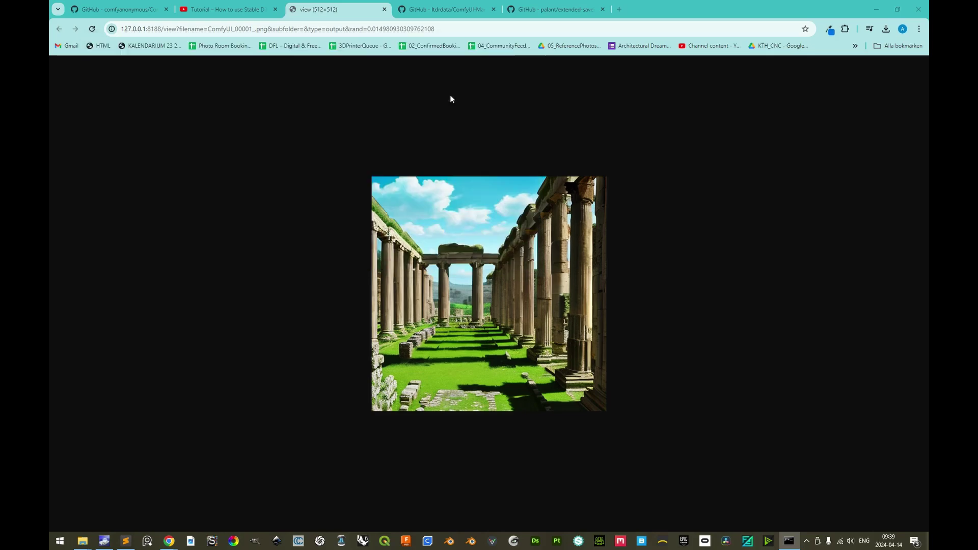
key("ctrl+Tab")
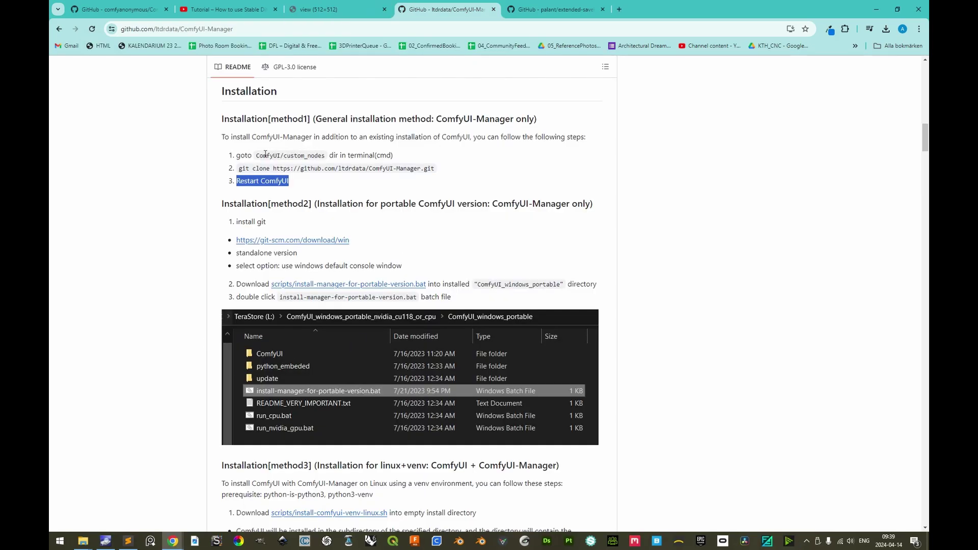
Open a PowerShell window in the ComfyUI custom_nodes folder.
key("alt+Tab")
double_click(331, 270)
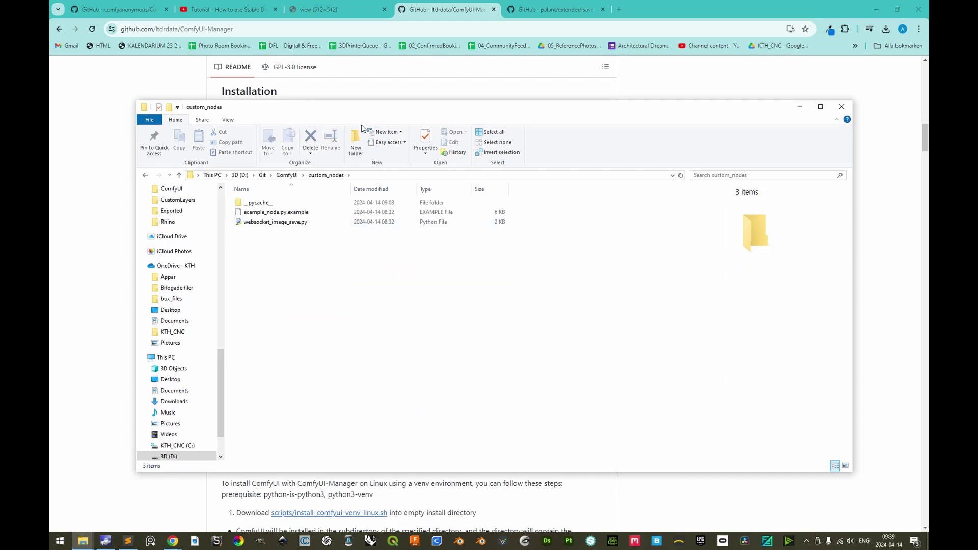
right_click(280, 362)
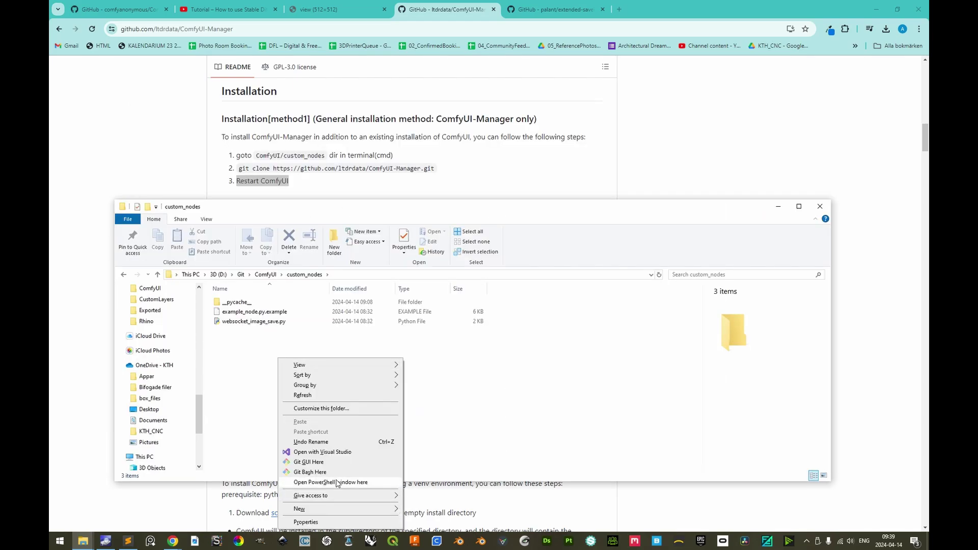
left_click(336, 483)
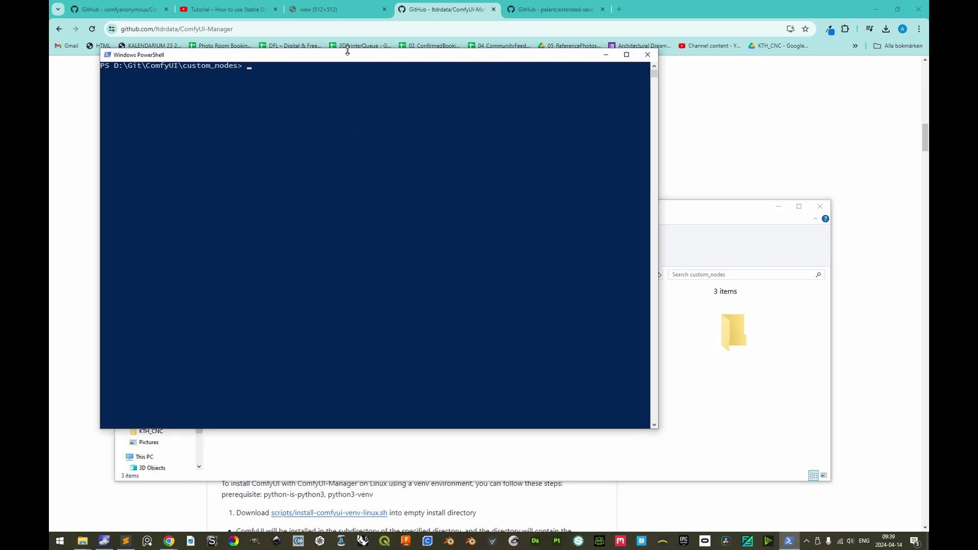
Clone ComfyUI-Manager into custom_nodes with the pasted git command, then exit PowerShell.
left_click_drag(347, 51, 348, 191)
type("git clone https://github.com/ltdrdata/ComfyUI-Manager.git")
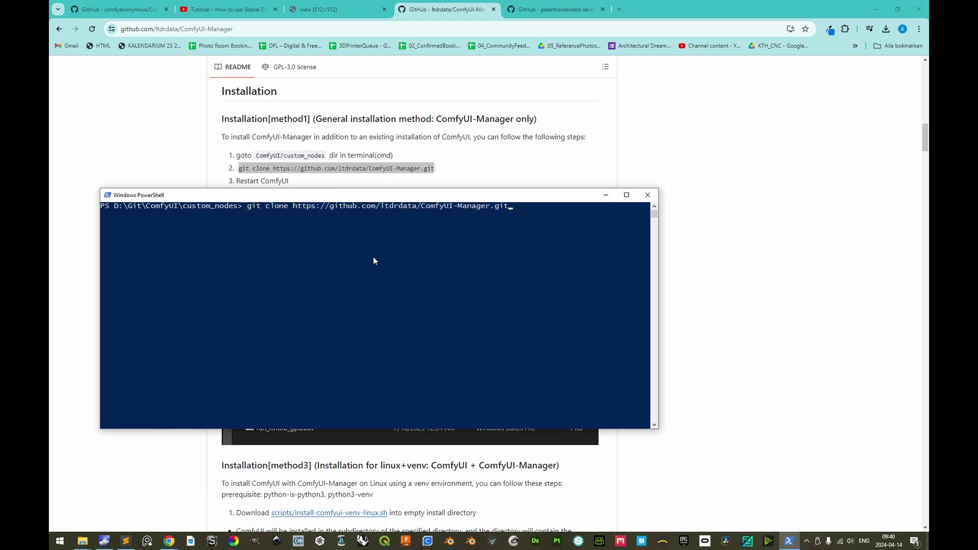
key("Return")
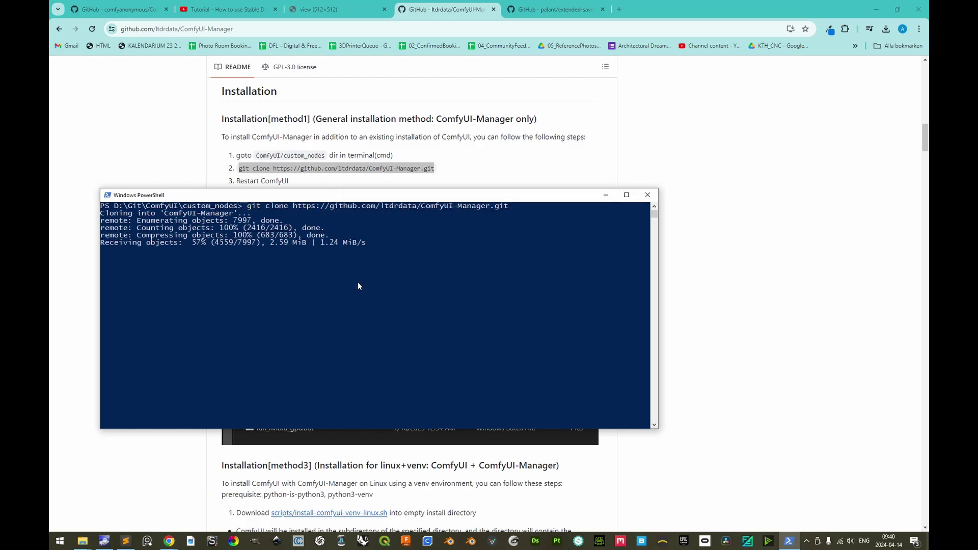
type("exit")
key("Return")
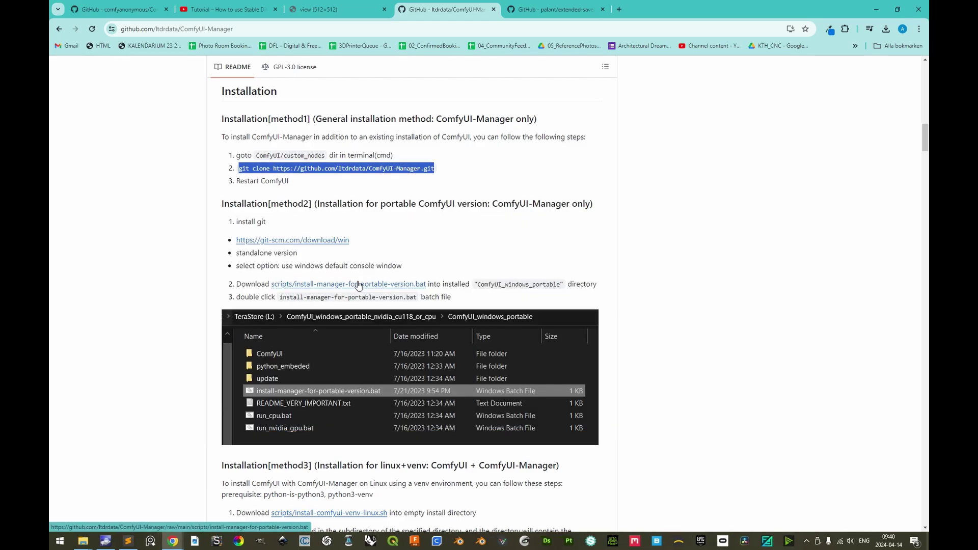
Start the ComfyUI server again by running StartComfyUI.bat from the ComfyUI folder.
key("alt+Tab")
left_click(266, 274)
scroll(356, 408, "down", 5)
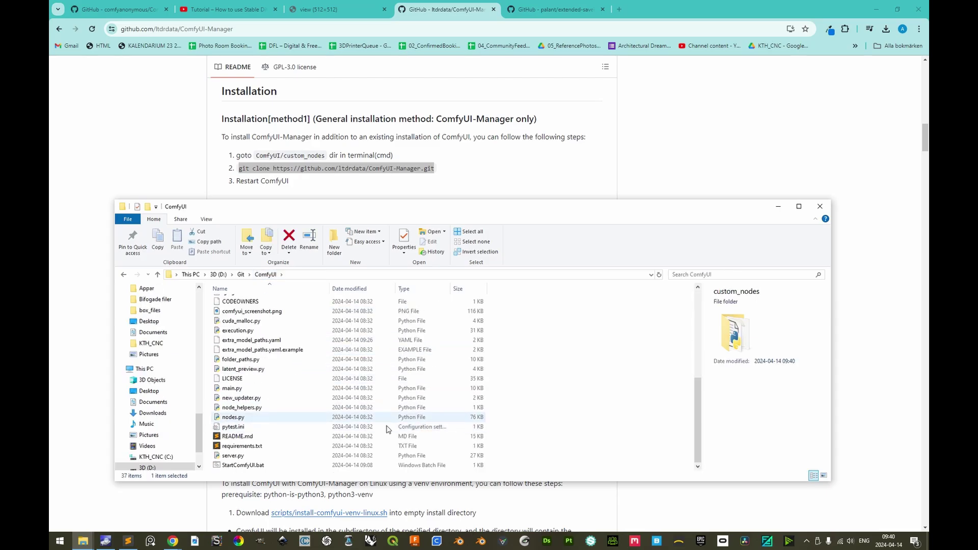
double_click(238, 465)
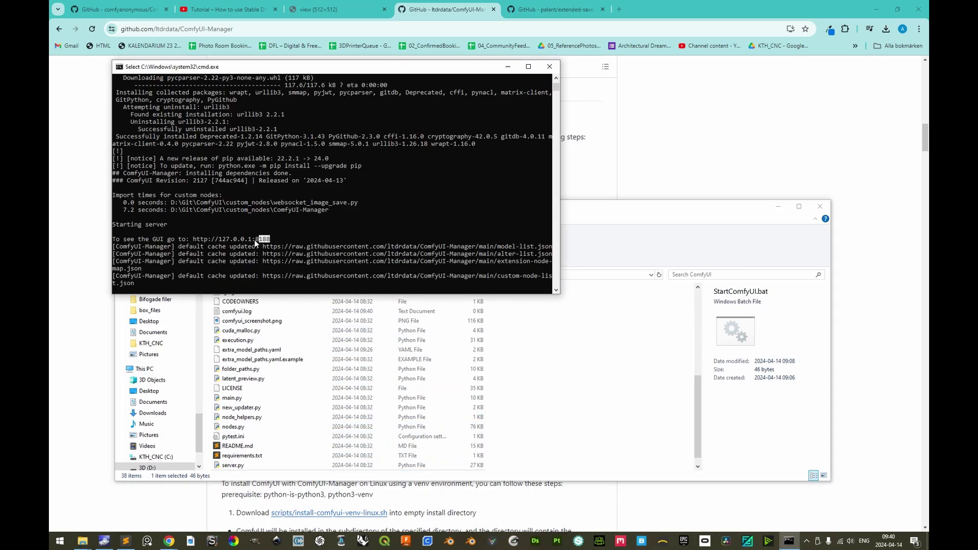
Load the ComfyUI interface at 127.0.0.1:8188 in a new browser tab.
left_click_drag(270, 238, 196, 243)
key("ctrl+c")
left_click(619, 9)
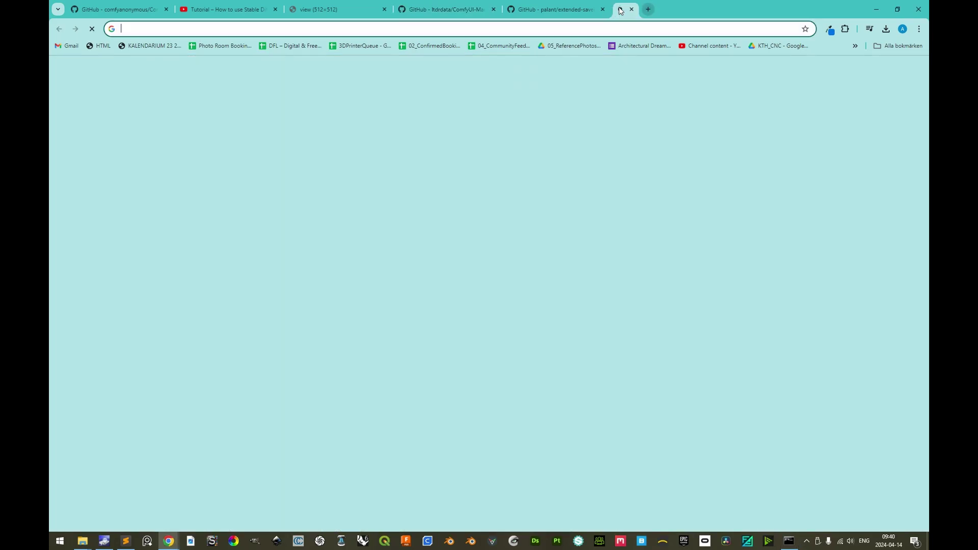
key("ctrl+v")
key("Return")
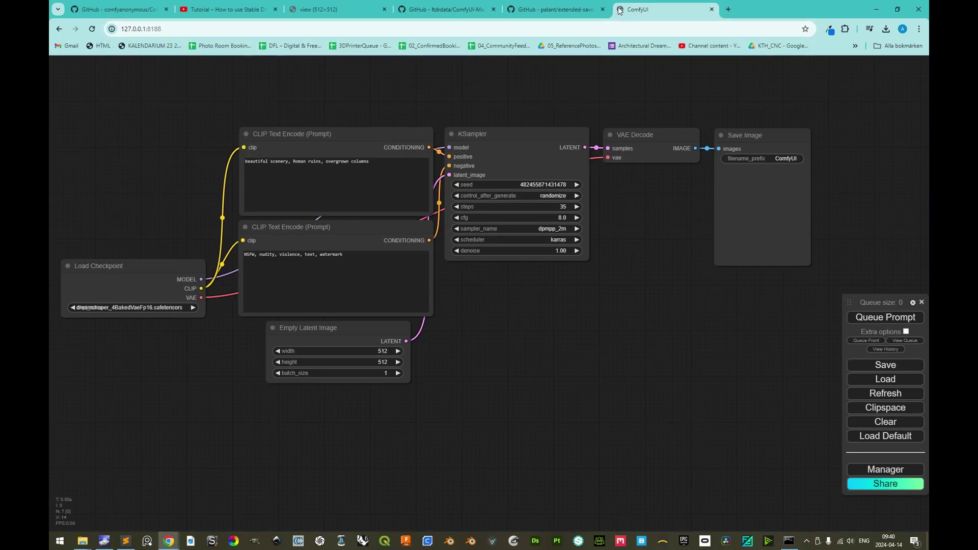
Install extended-saveimage-comfyui through Manager's Install via Git URL using its GitHub repository address.
left_click(890, 474)
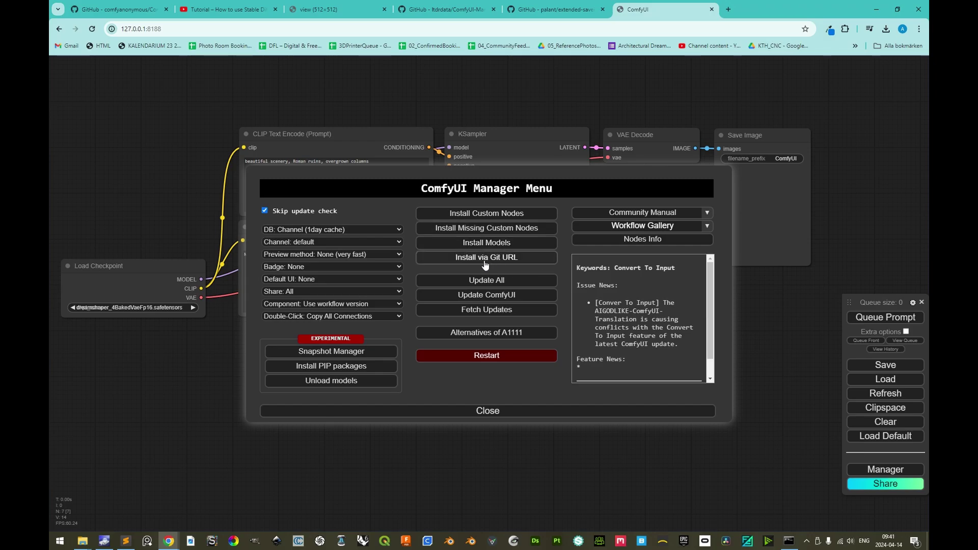
left_click(556, 9)
left_click(555, 29)
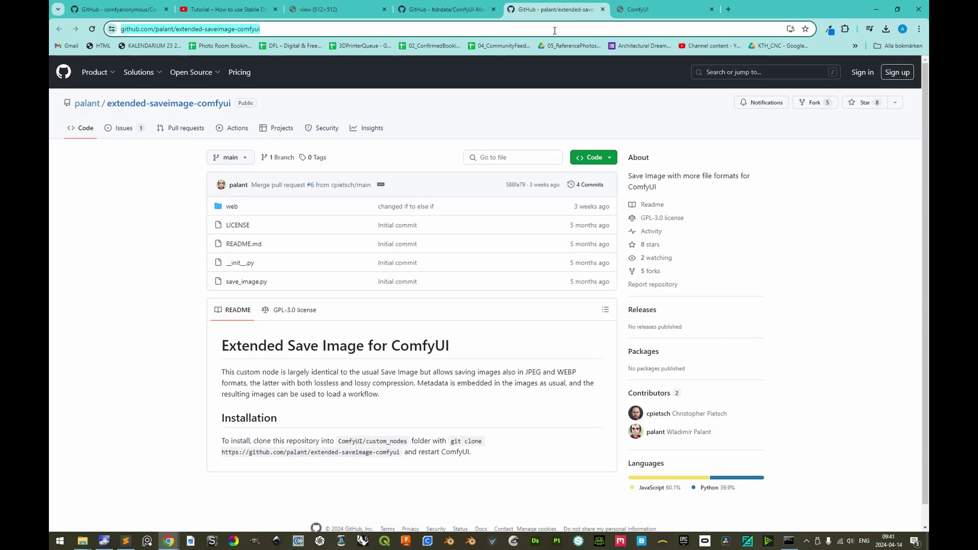
key("ctrl+c")
left_click(637, 9)
left_click(487, 257)
key("ctrl+v")
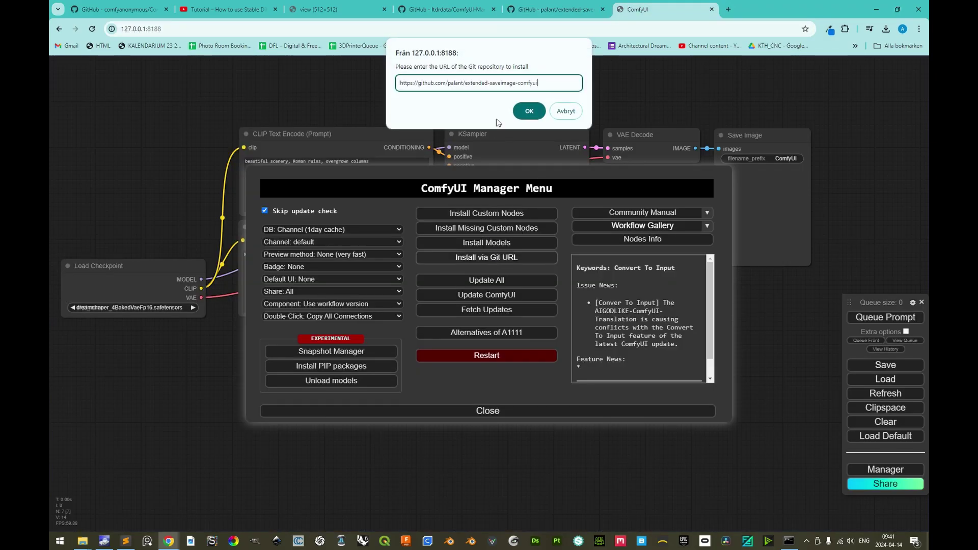
left_click(537, 111)
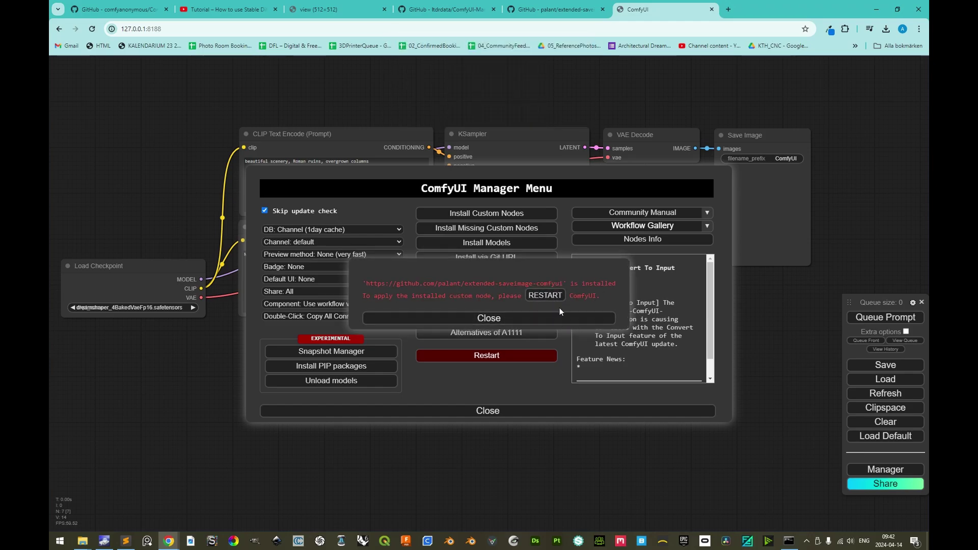
left_click(569, 320)
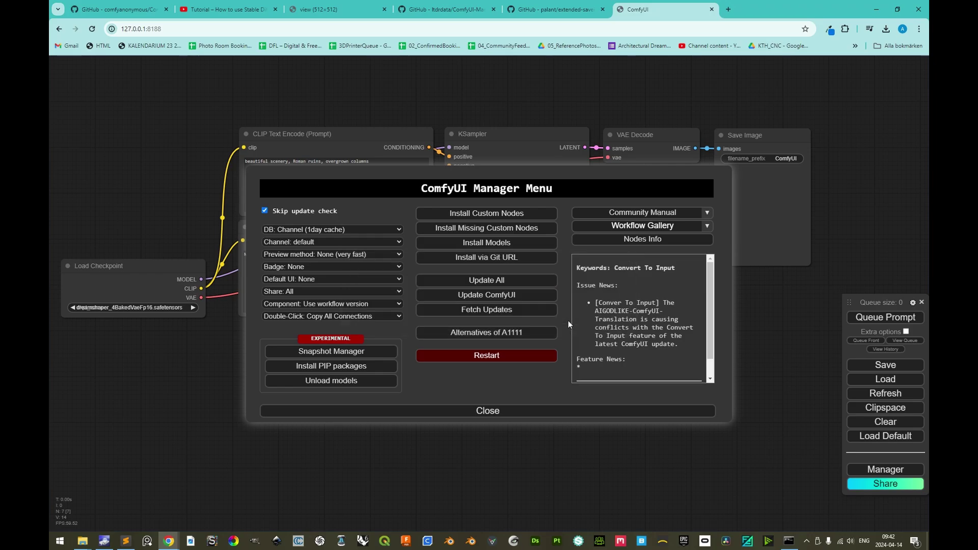
Close the Manager, the ComfyUI browser tab and the running server window.
left_click(554, 411)
left_click(712, 9)
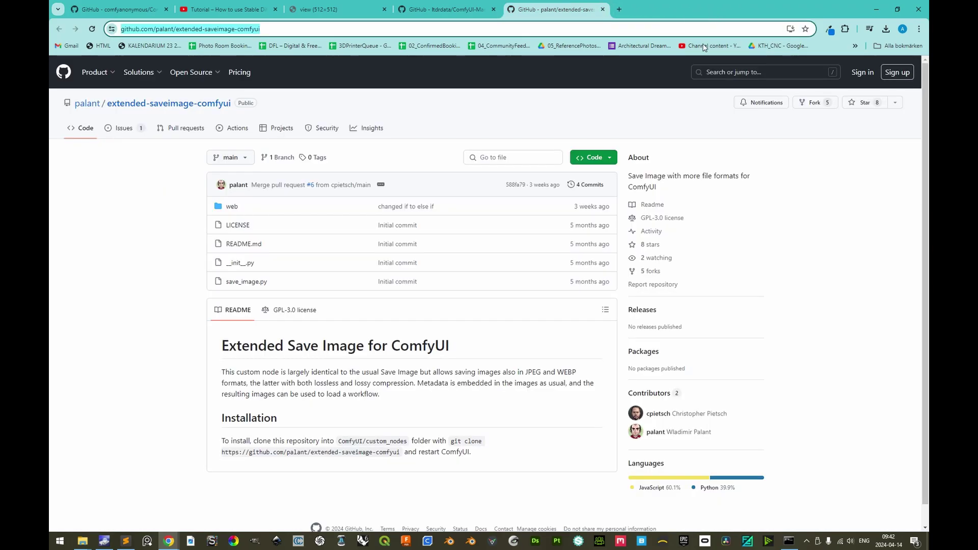
key("alt+Tab")
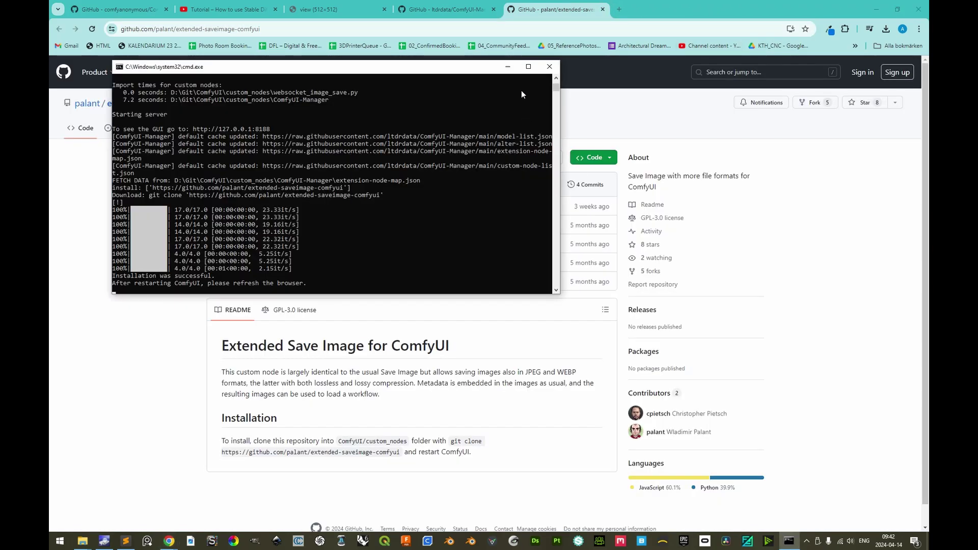
left_click(549, 68)
Relaunch StartComfyUI.bat and reopen 127.0.0.1:8188 in a new tab.
key("alt+Tab")
key("Return")
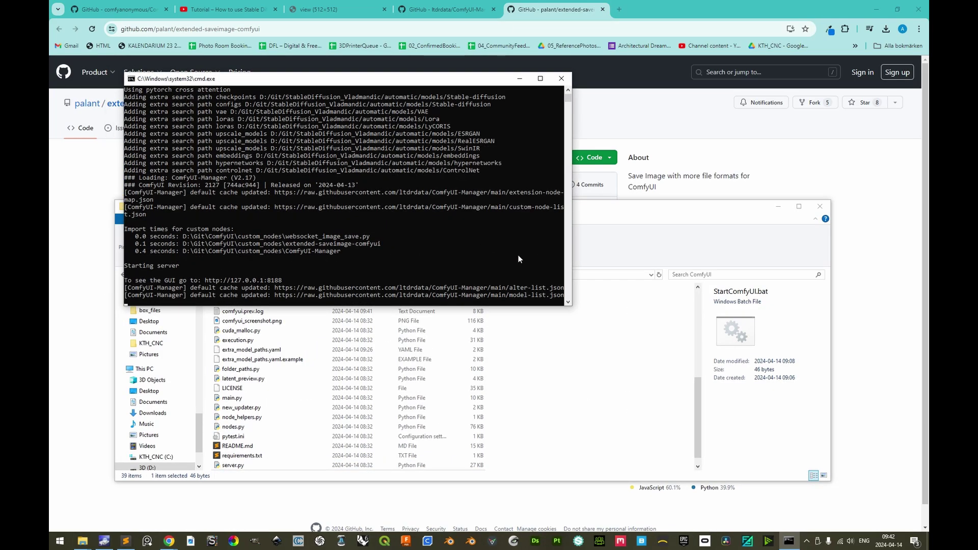
left_click(619, 9)
type("127.0.0.1:8188")
key("Return")
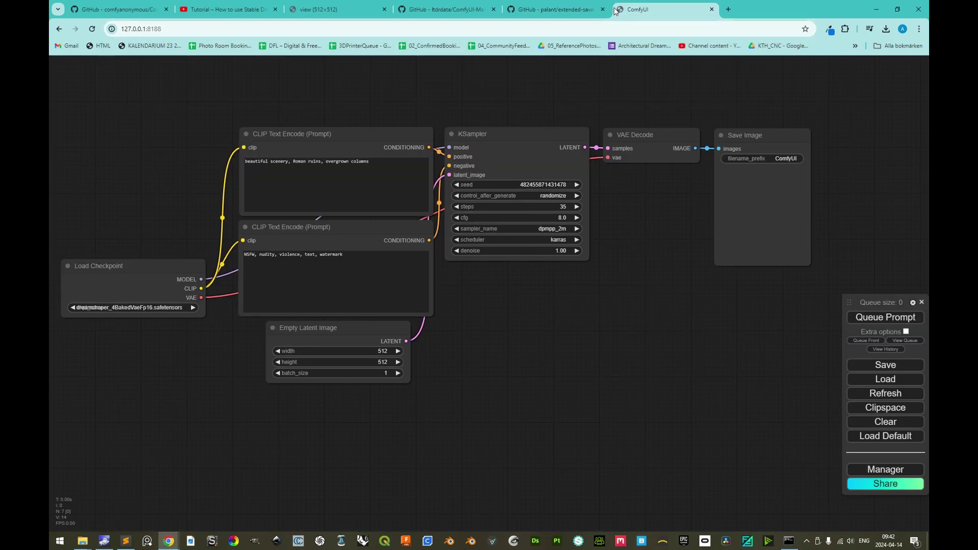
Add a Save Image (Extended) node set to JPEG, fed by VAE Decode's IMAGE output.
right_click(677, 320)
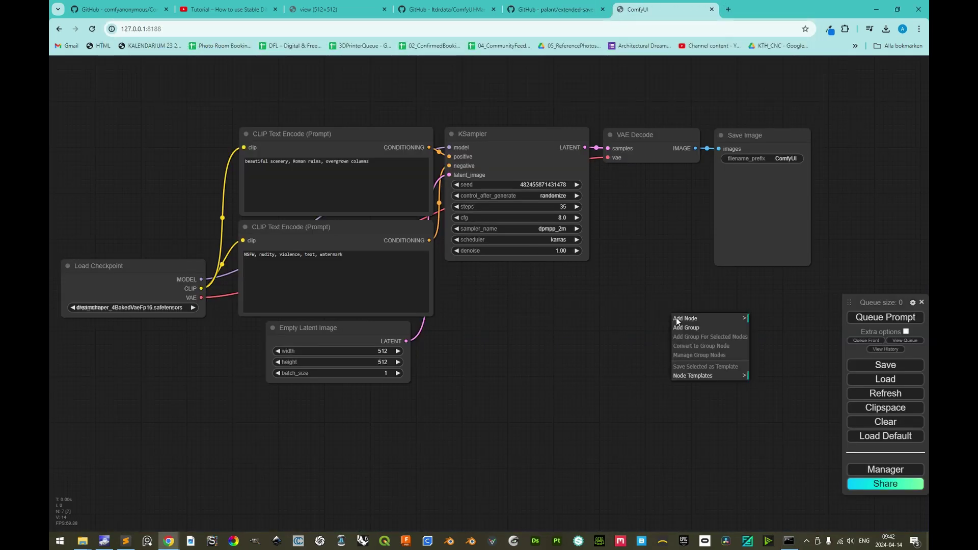
left_click(706, 321)
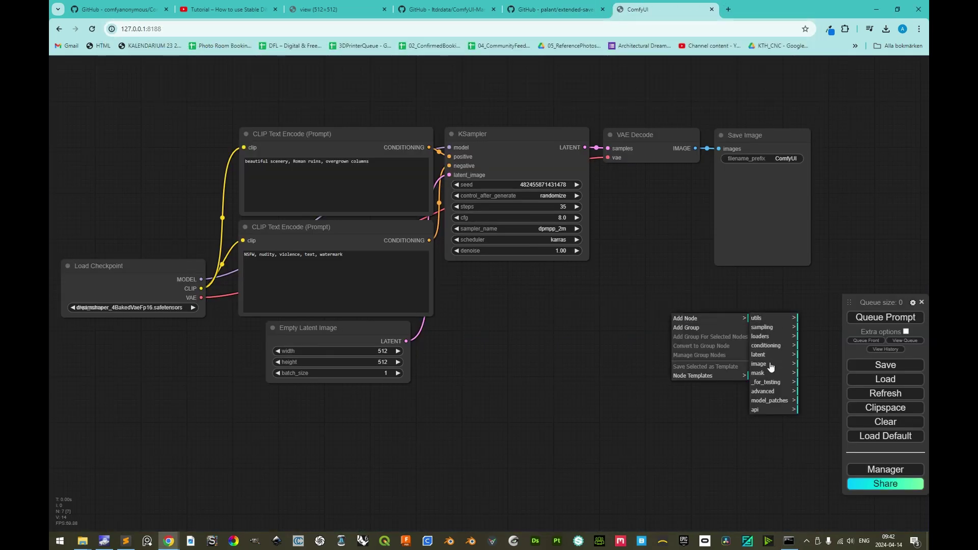
left_click(769, 366)
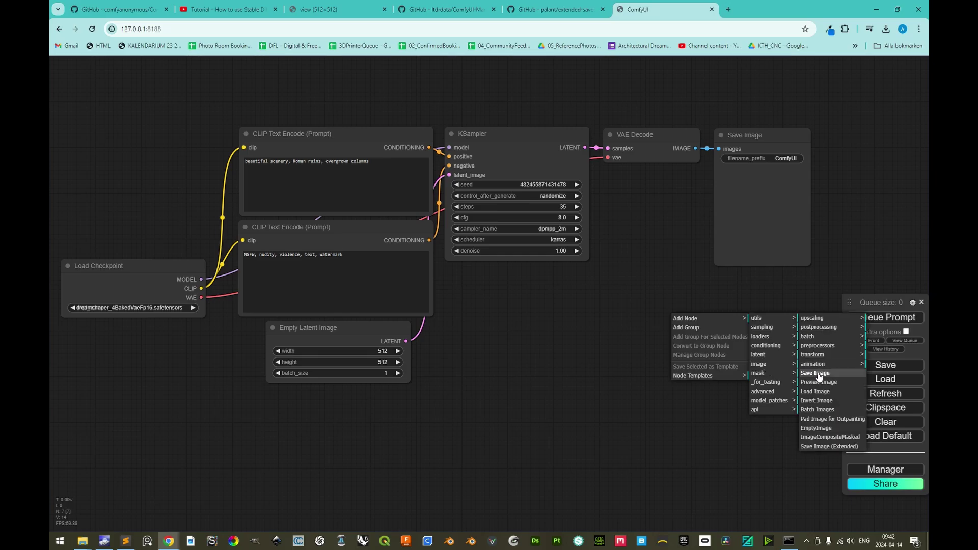
left_click(817, 448)
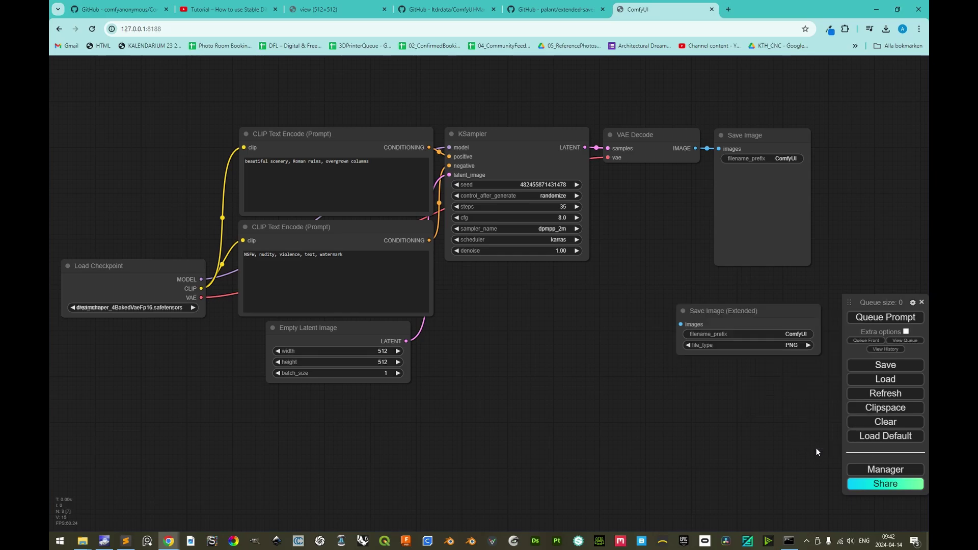
left_click(807, 347)
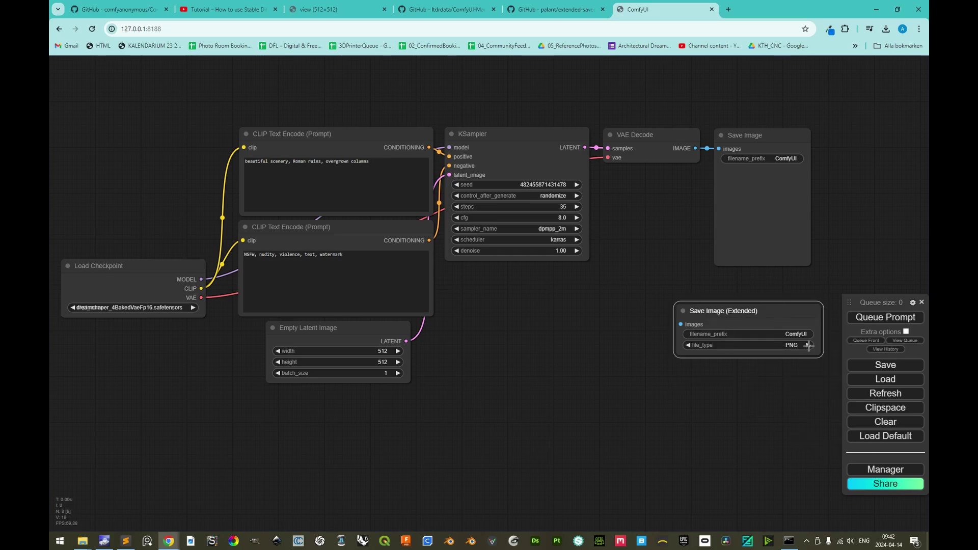
left_click(809, 346)
left_click_drag(695, 148, 681, 325)
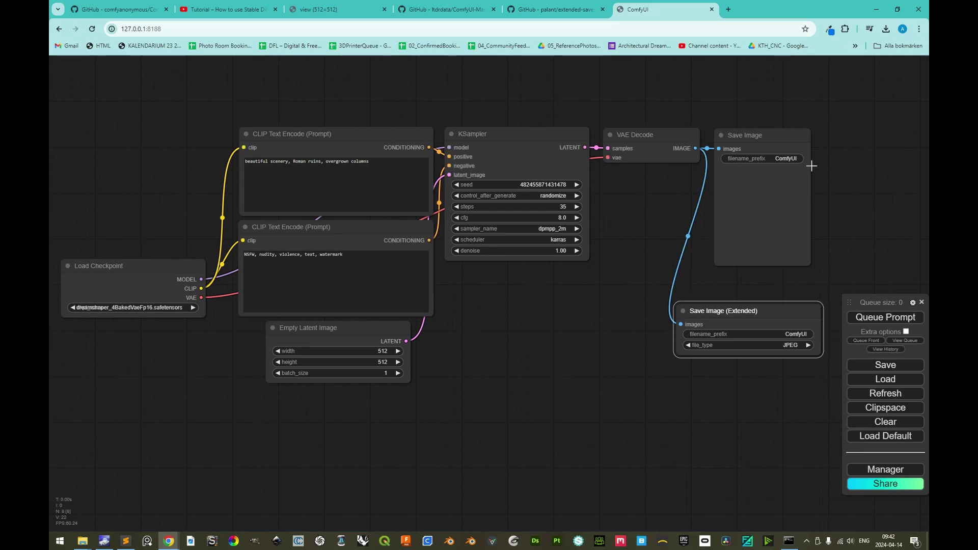
Delete the original Save Image node and move Save Image (Extended) into its place.
right_click(814, 185)
left_click(769, 178)
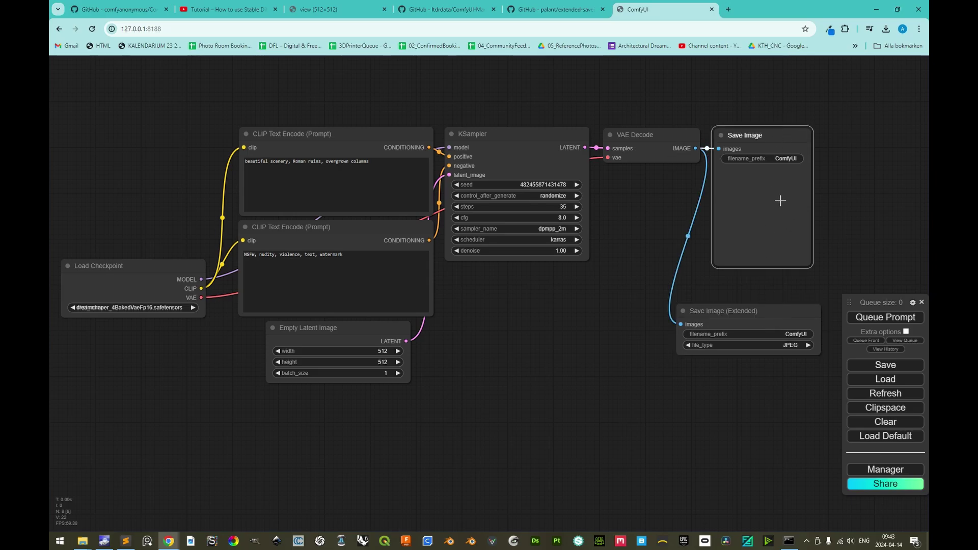
key("Delete")
left_click_drag(754, 311, 788, 135)
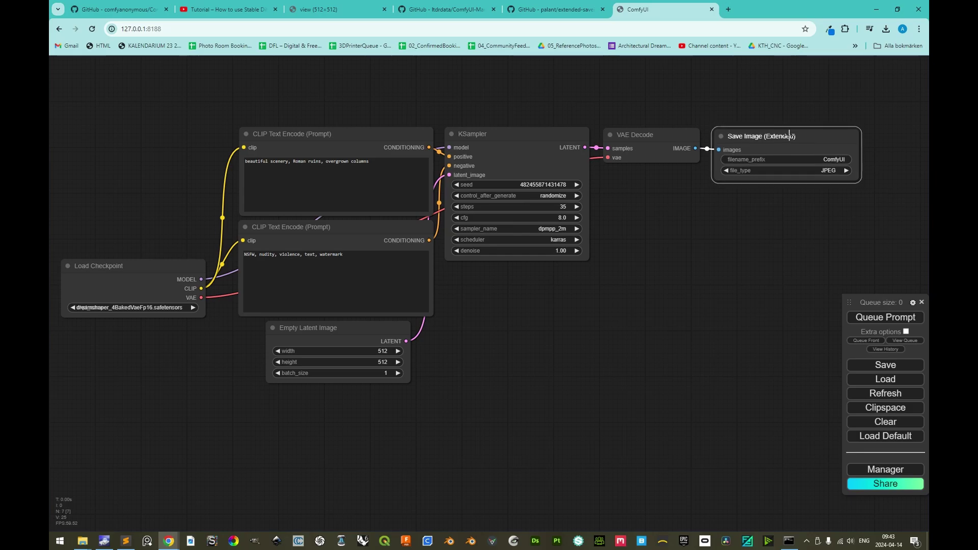
Save the workflow as 240414_InitialTest_JPEG and queue it to generate the JPEG image.
left_click(886, 365)
type("240414")
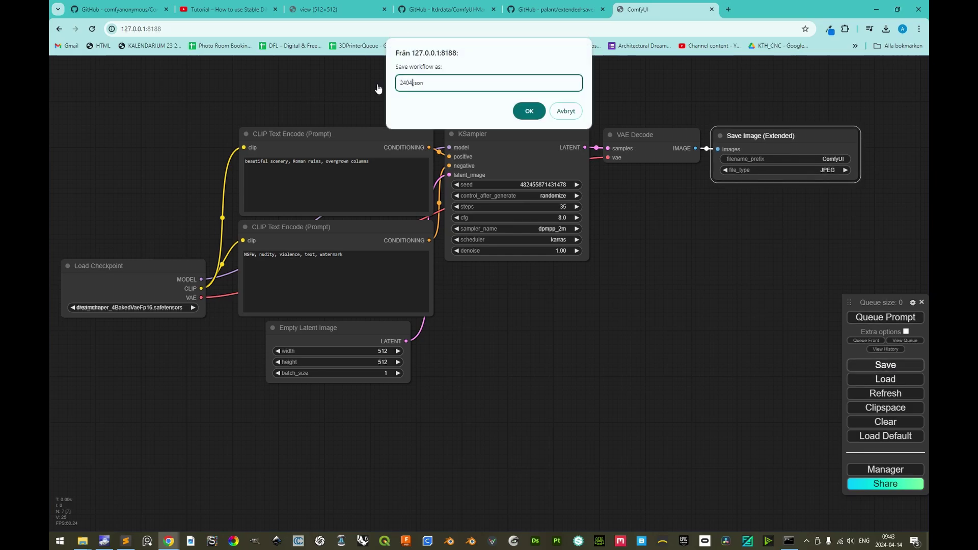
type("_InitialTest_JPEG")
key("Return")
left_click(871, 318)
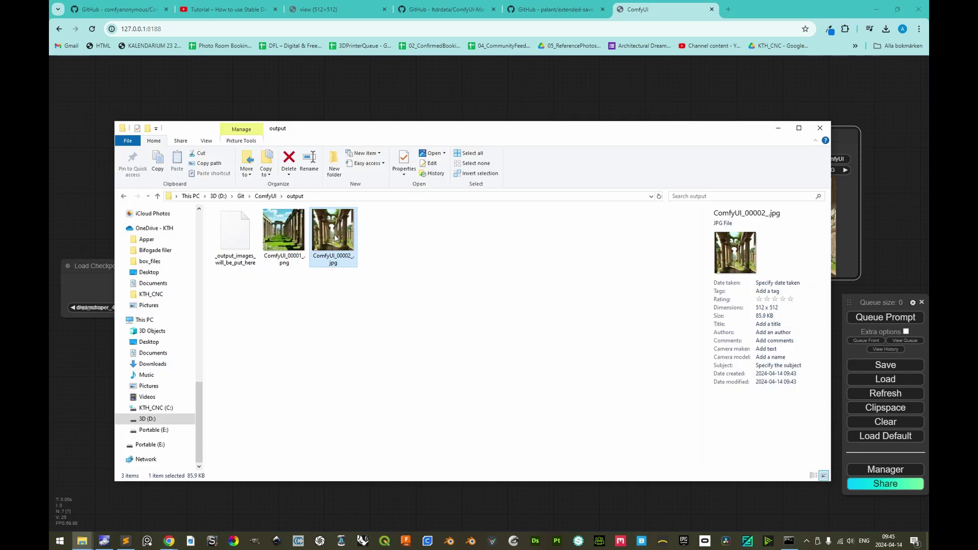
Compare ComfyUI_00001_.png (436 KB) with ComfyUI_00002_.jpg (85.9 KB), then close the output folder.
left_click(291, 241)
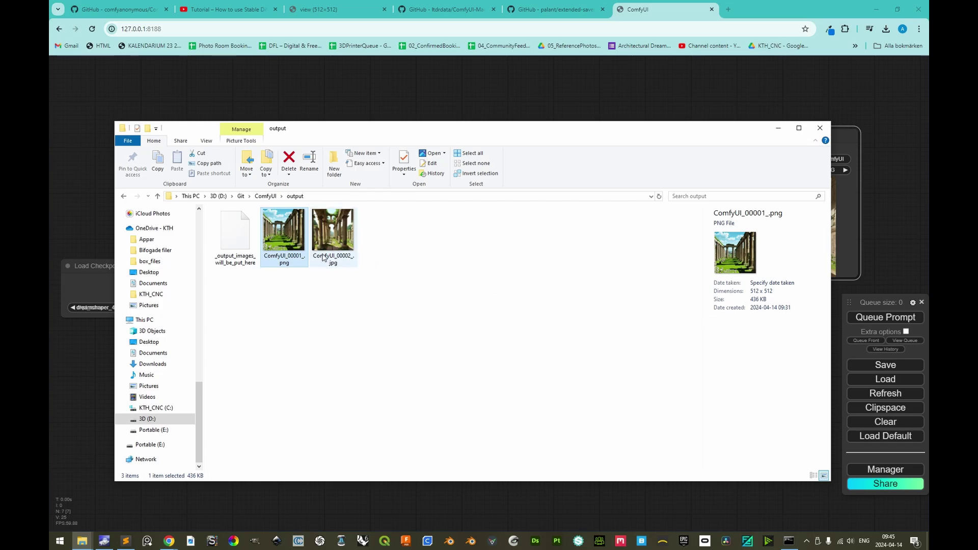
left_click(332, 237)
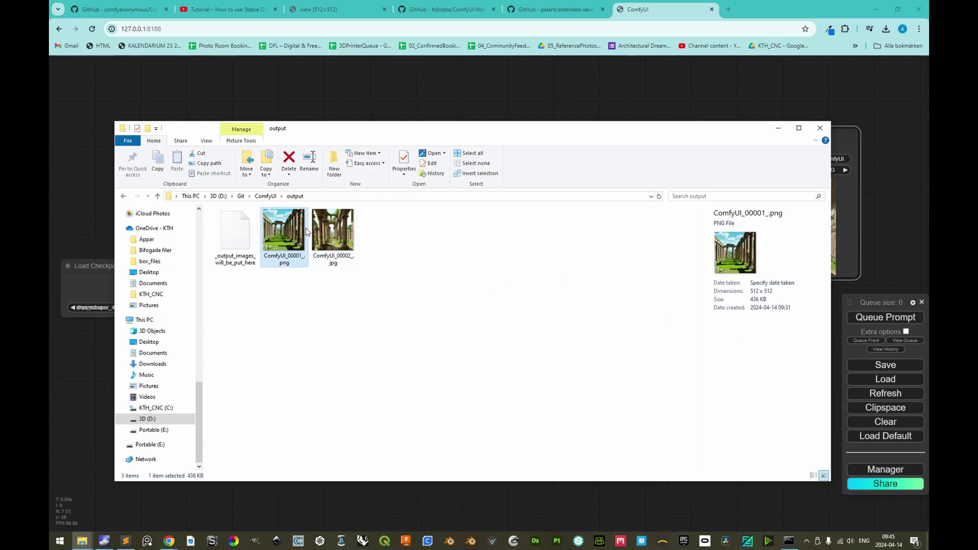
key("Left")
key("Right")
key("Left")
key("Right")
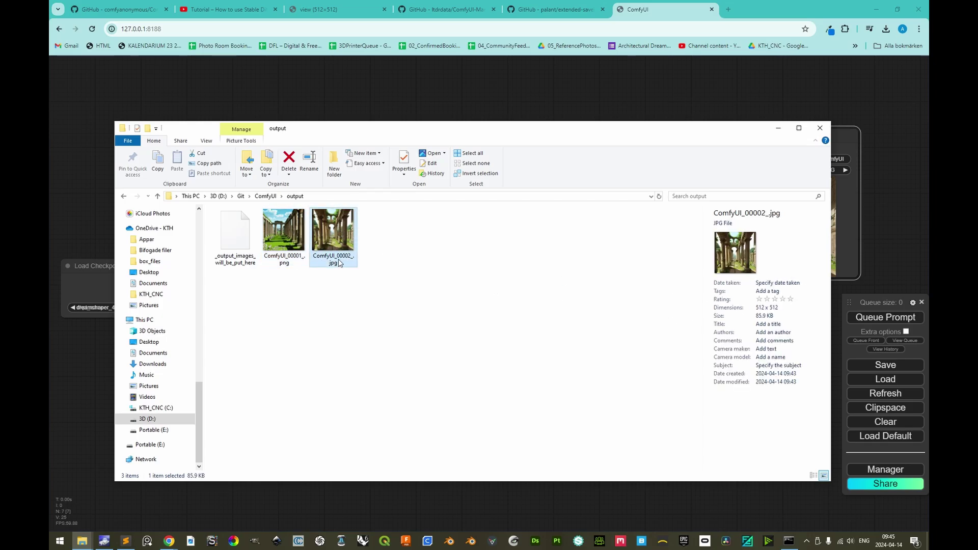
key("alt+F4")
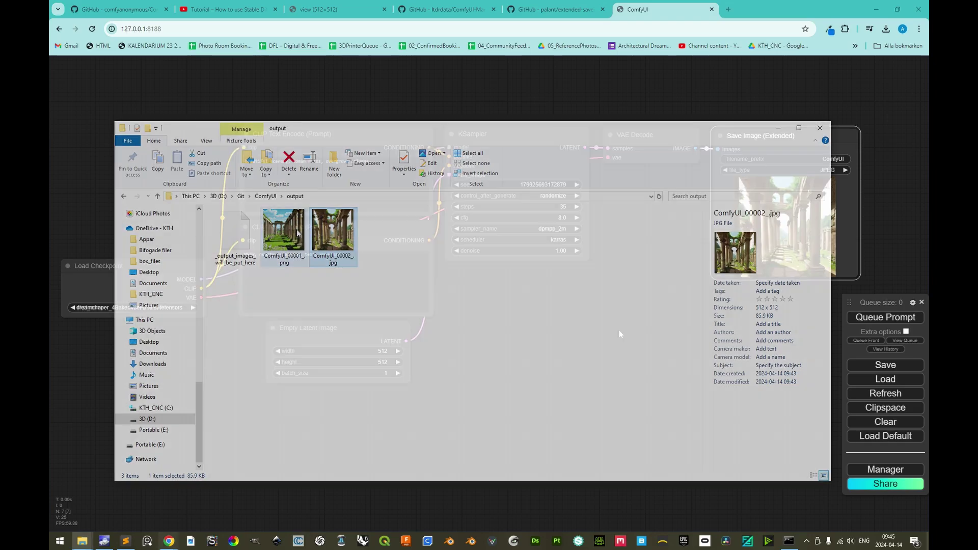